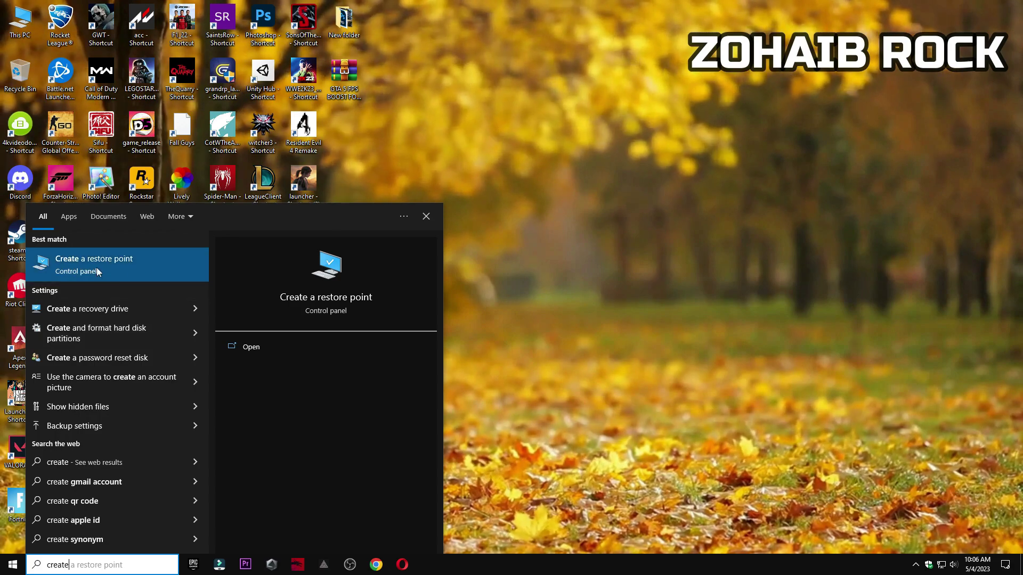
Step: Open the restore point settings and confirm system protection for Local Disk (C:) with protection turned on
left_click(114, 265)
left_click_drag(203, 110, 593, 130)
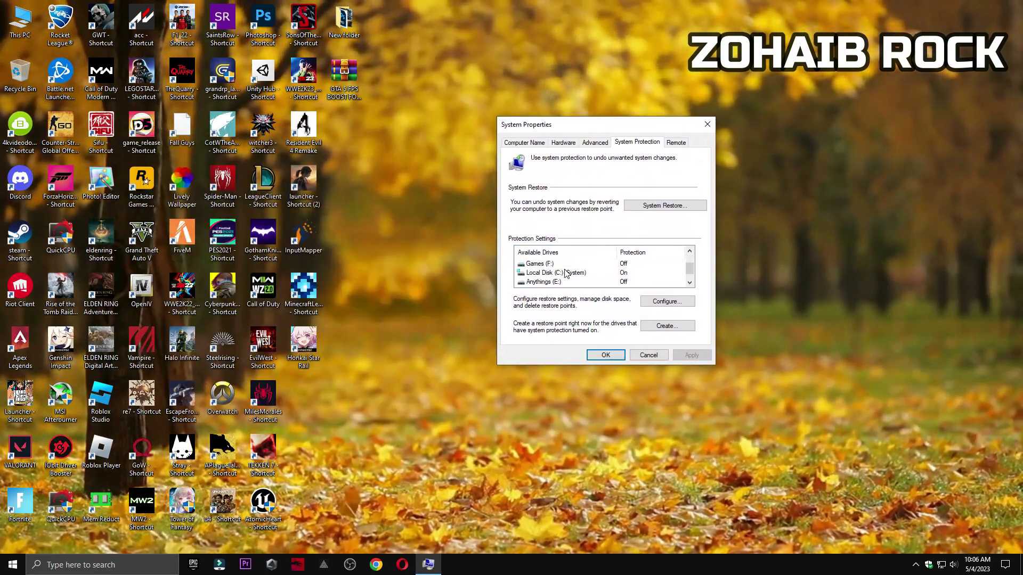
left_click(667, 302)
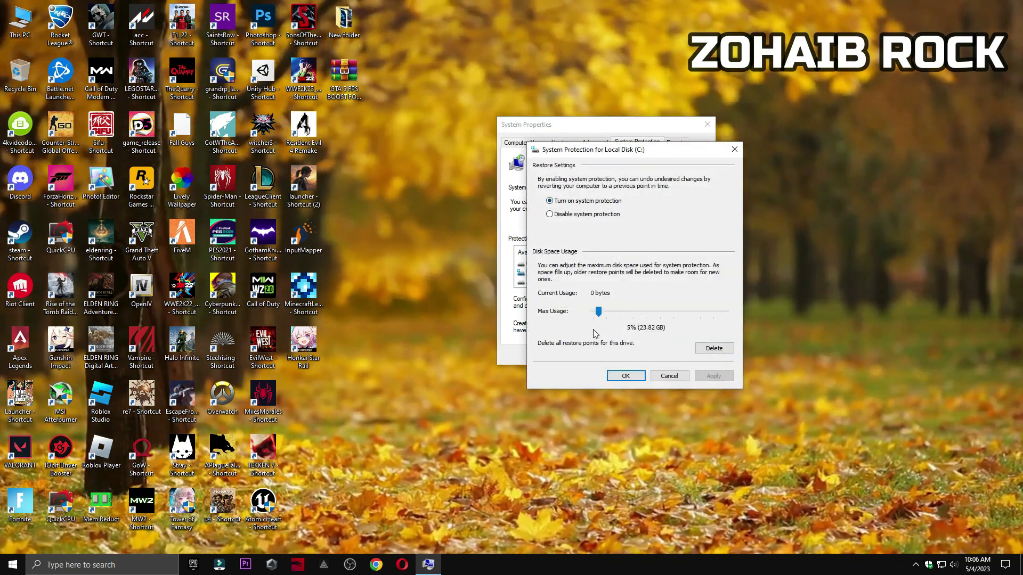
left_click(623, 377)
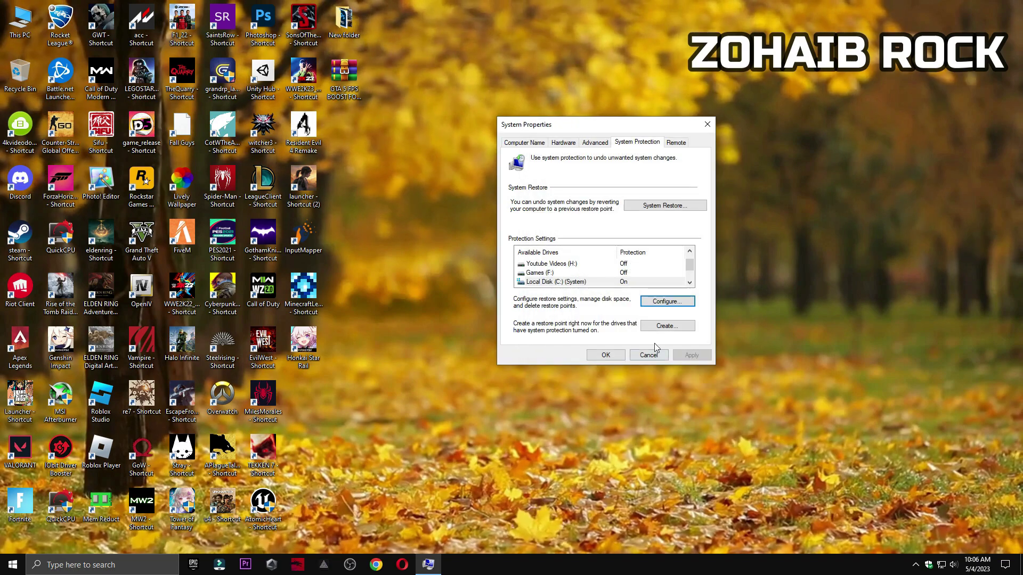
Step: Create a system restore point described as "backup" and close System Properties
left_click(668, 327)
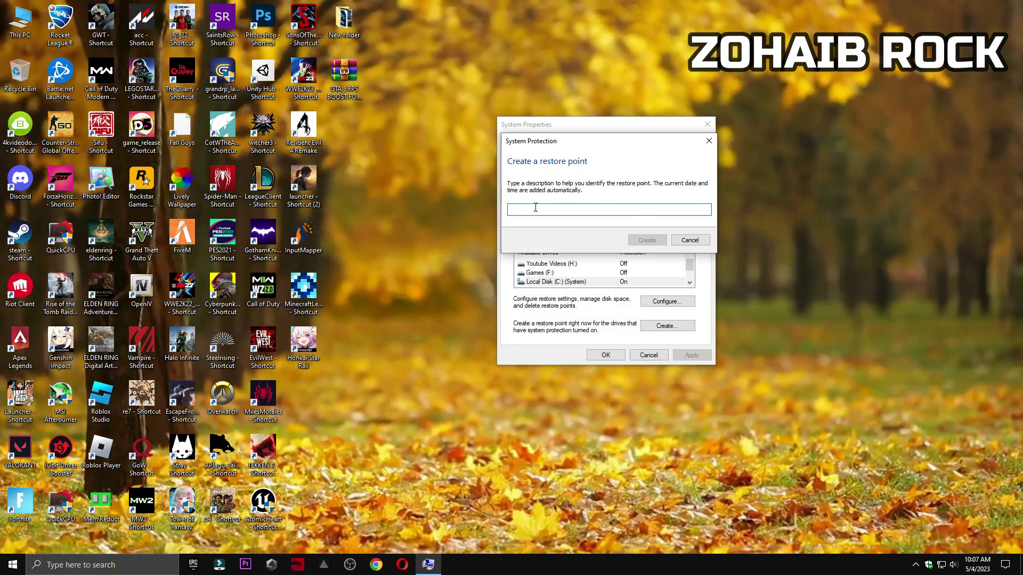
type("backup")
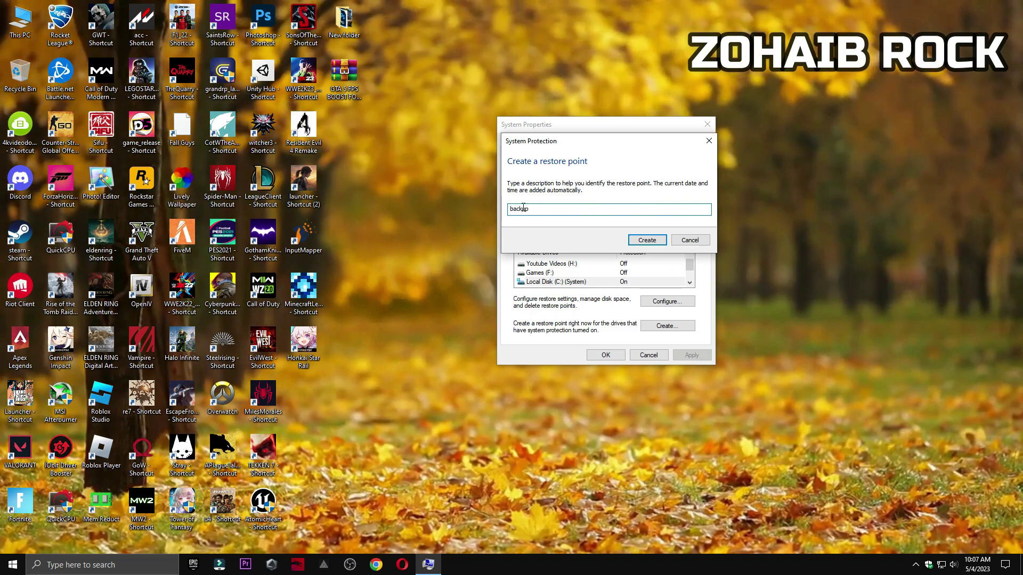
left_click(646, 240)
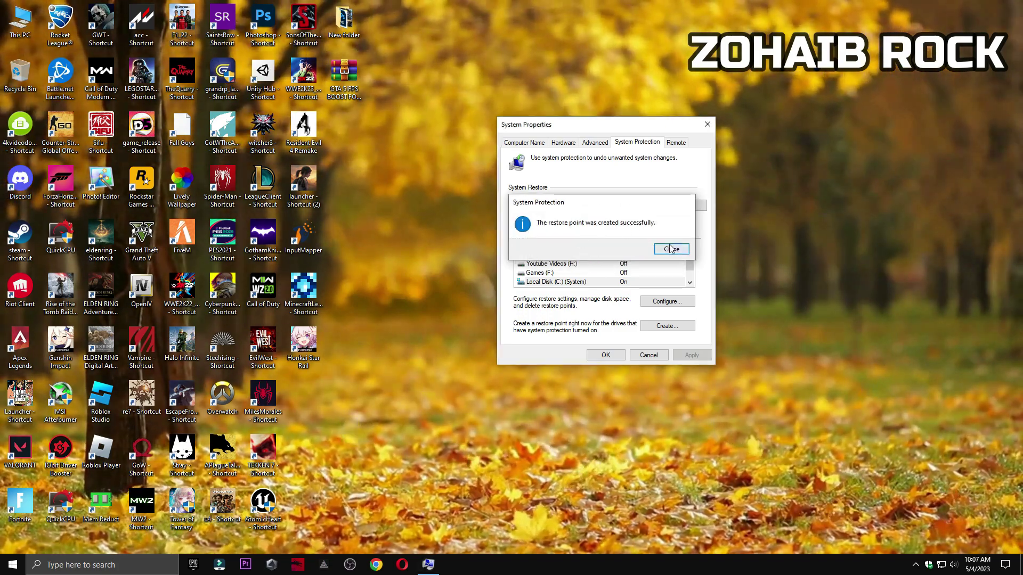
left_click(669, 246)
left_click(606, 356)
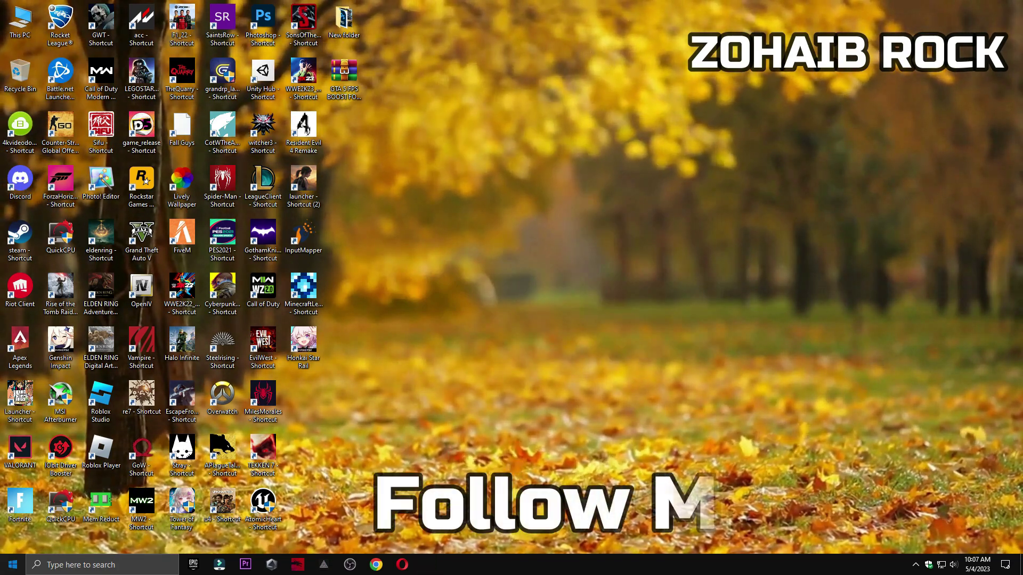
Step: Open the Storage page of the Windows system settings to check the Storage Sense switch
left_click(13, 565)
mouse_move(16, 519)
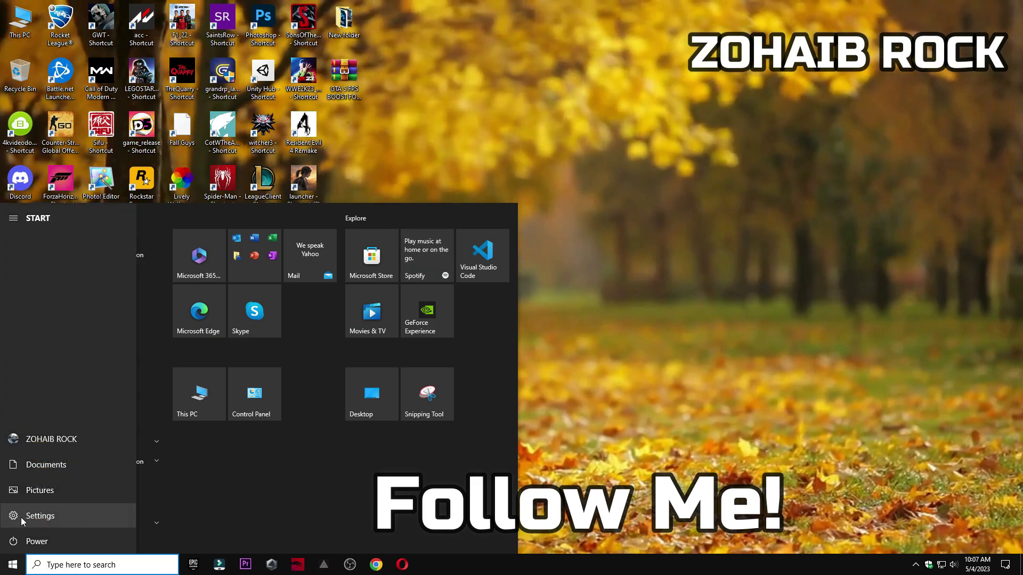
left_click(22, 520)
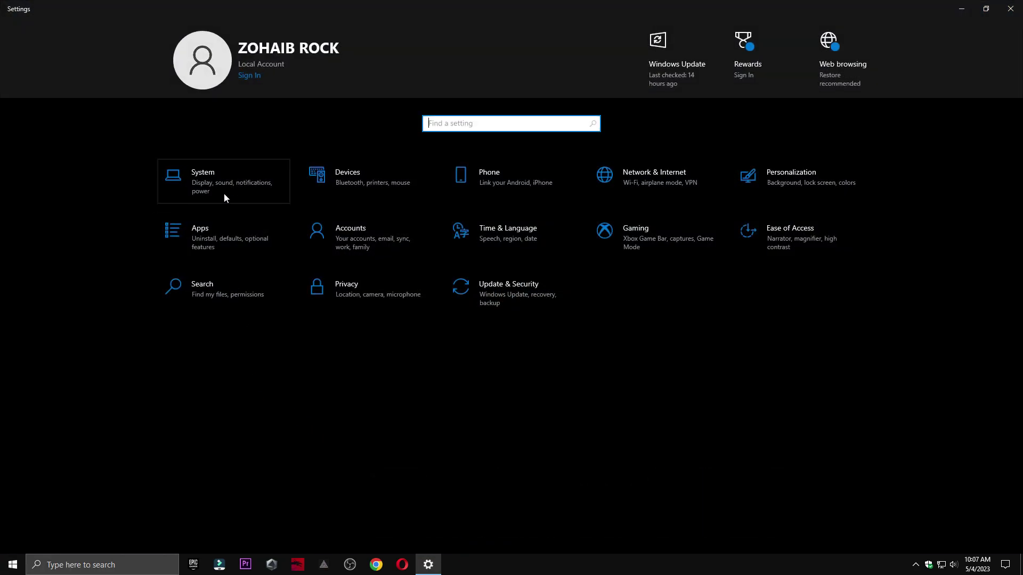
left_click(198, 176)
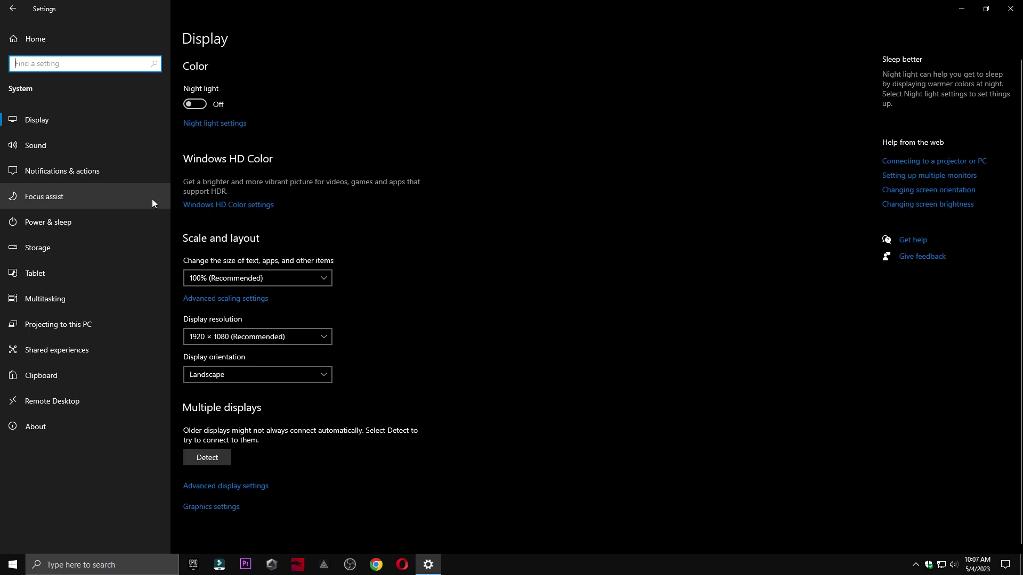
left_click(22, 254)
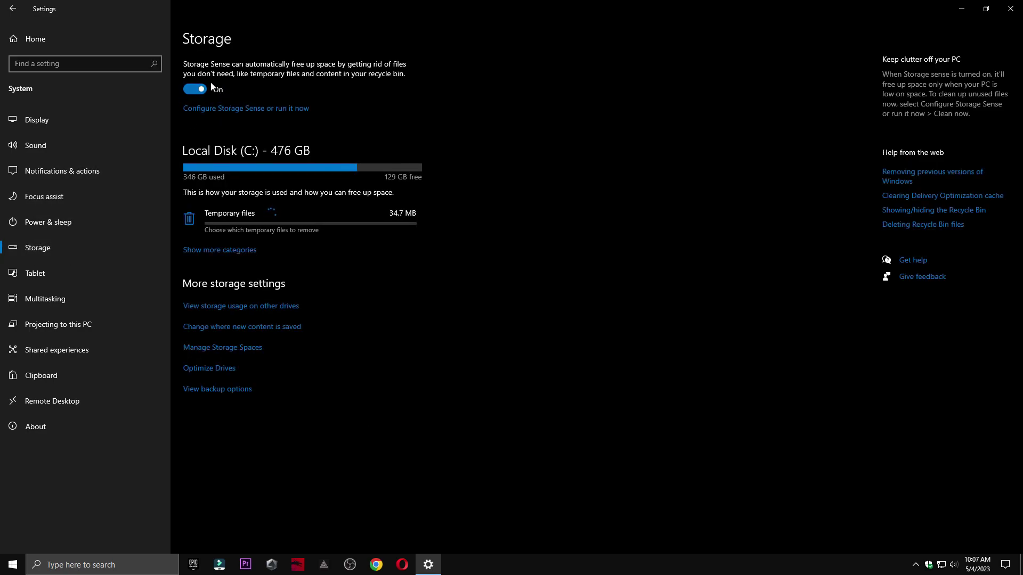
Step: Review the list of startup apps in the Windows app settings
left_click(13, 9)
left_click(196, 233)
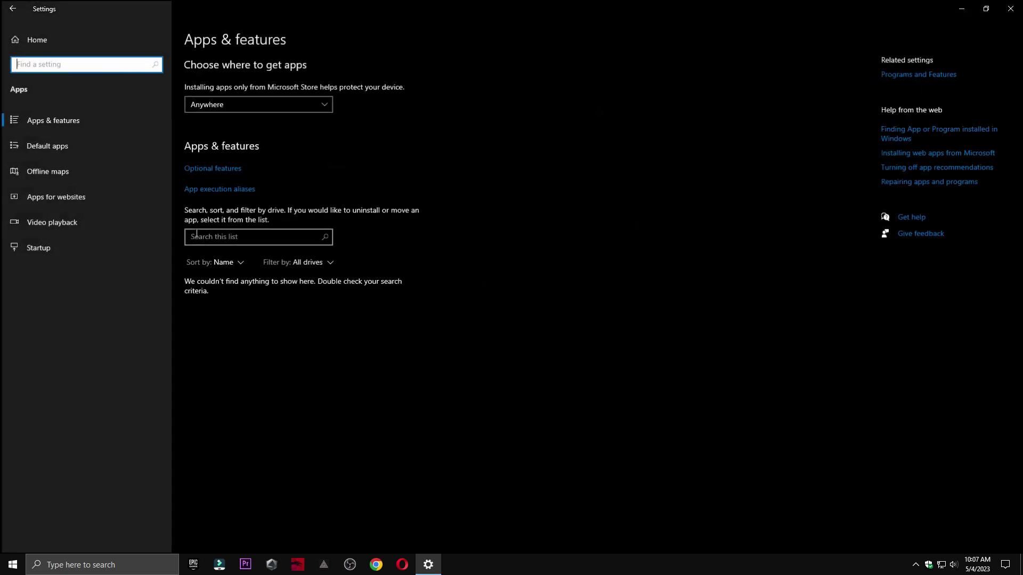
left_click(24, 252)
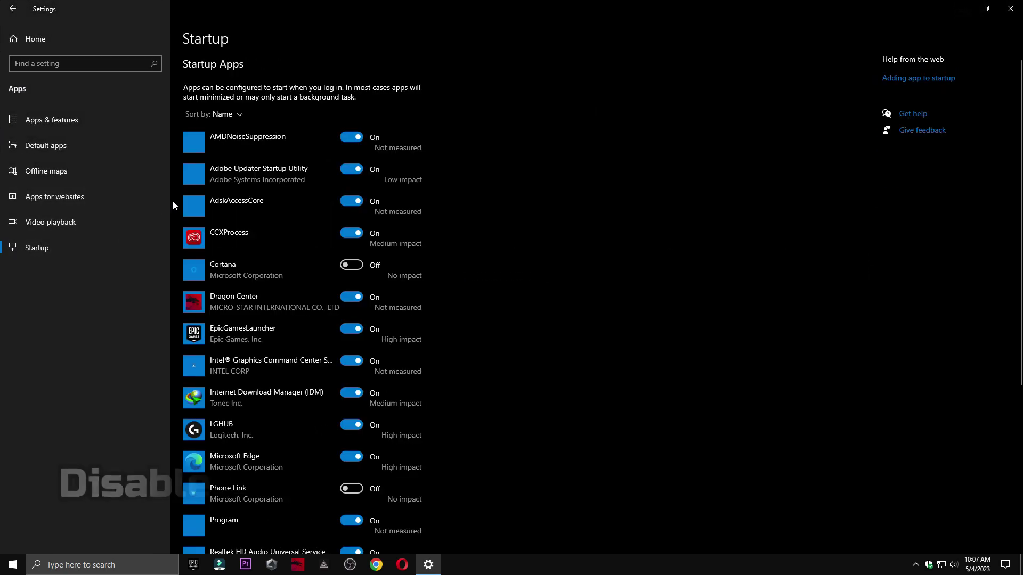
scroll(342, 308, "down", 5)
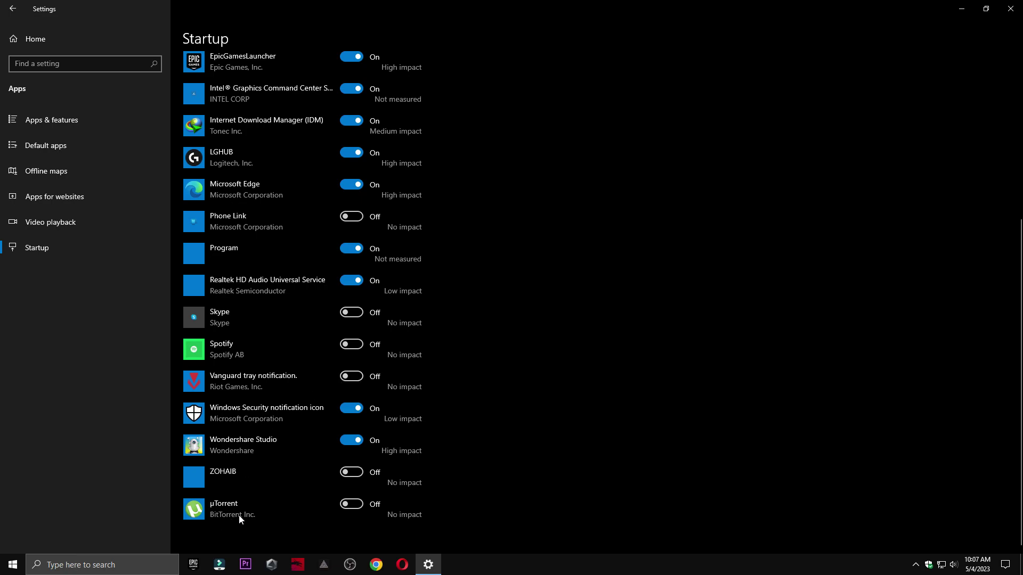
scroll(327, 438, "up", 5)
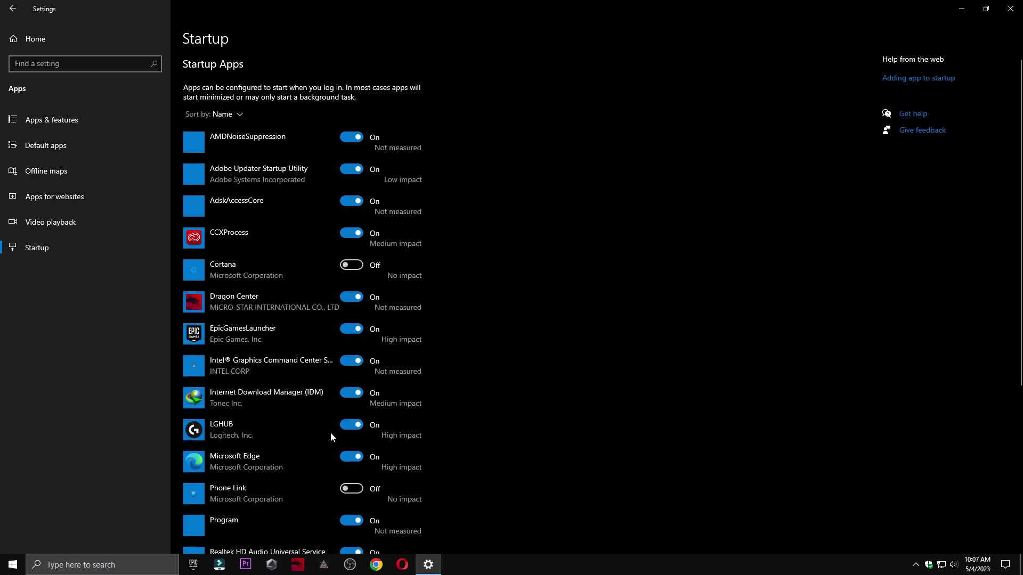
Step: Check in the privacy settings whether apps are allowed to run in the background
left_click(11, 8)
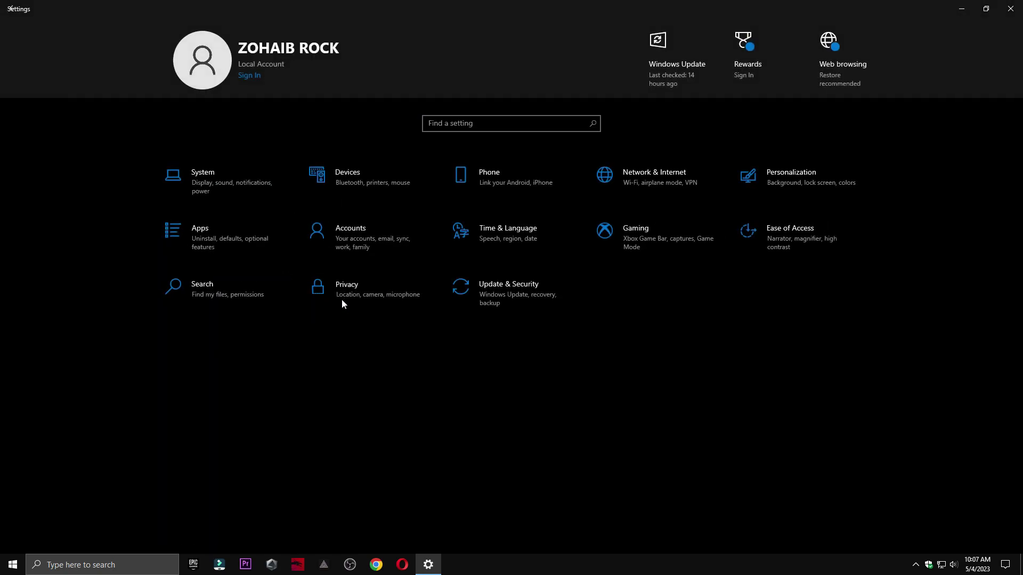
left_click(341, 299)
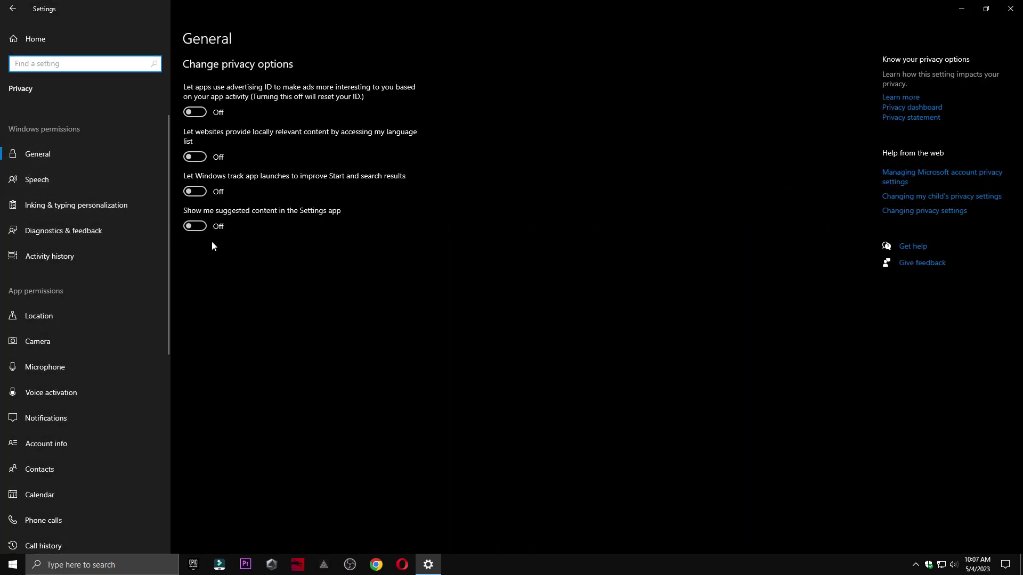
scroll(100, 362, "down", 5)
left_click(38, 436)
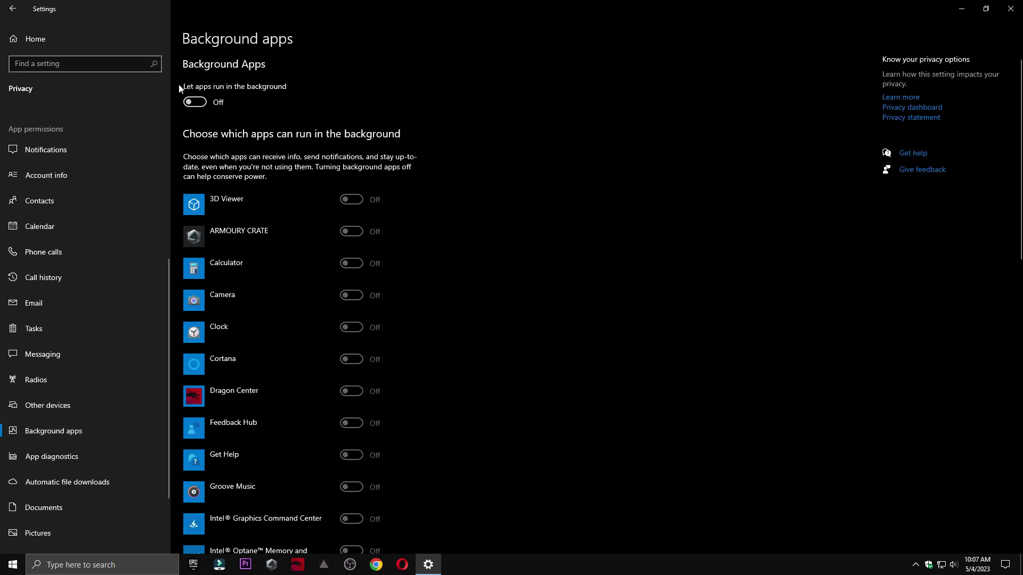
Step: Check the Xbox Game Bar and Game Mode switches in the gaming settings
left_click(12, 9)
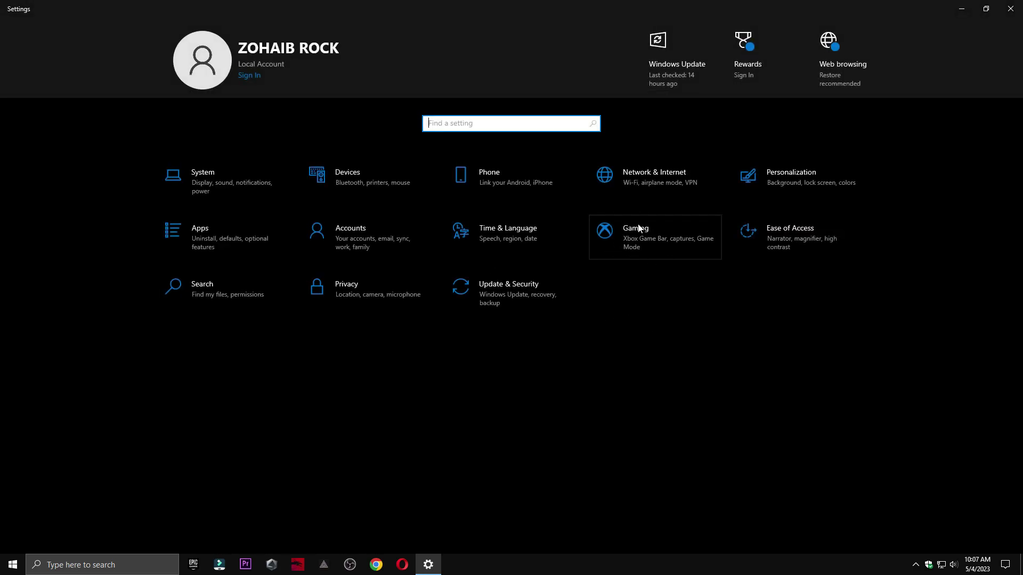
left_click(631, 230)
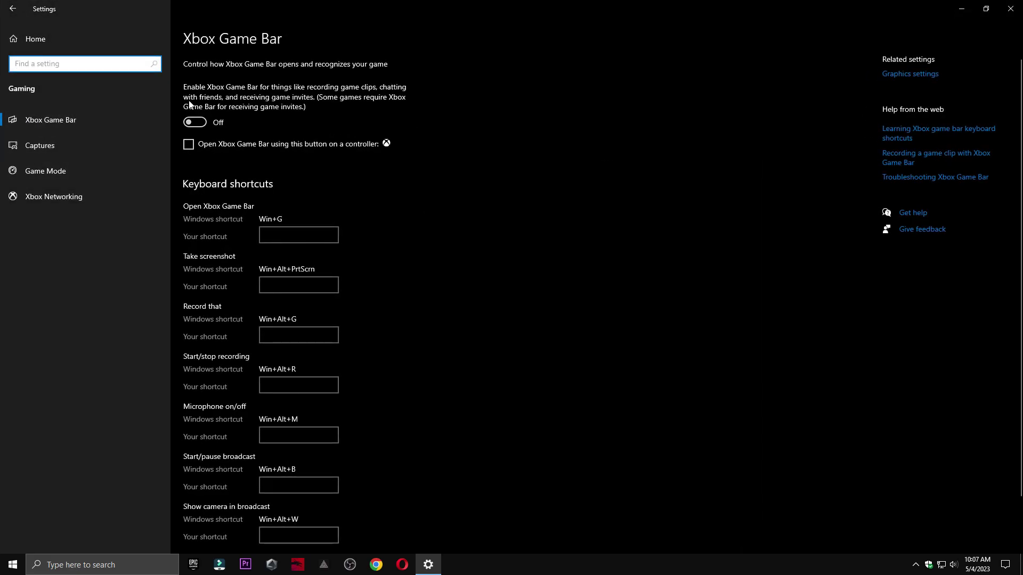
left_click(43, 172)
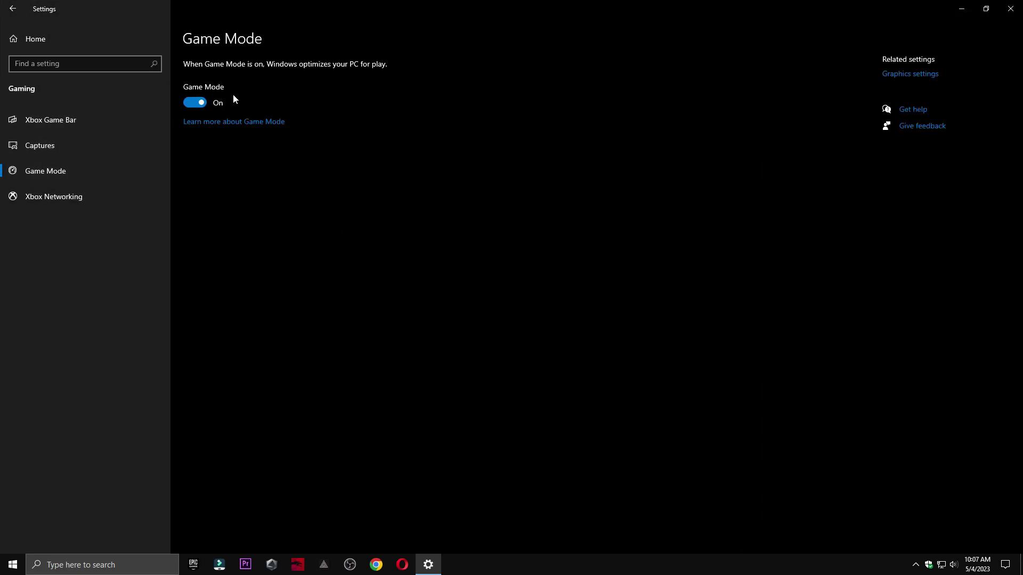
Step: Remove the existing Grand Theft Auto V entry from the per-app list in Graphics settings
left_click(927, 74)
scroll(135, 466, "down", 3)
left_click(67, 256)
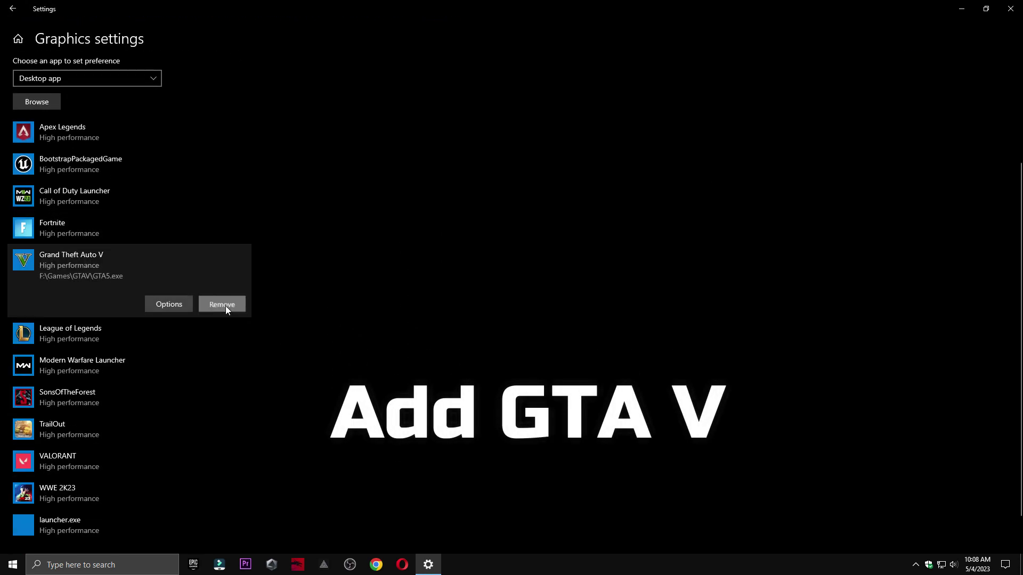
left_click(226, 305)
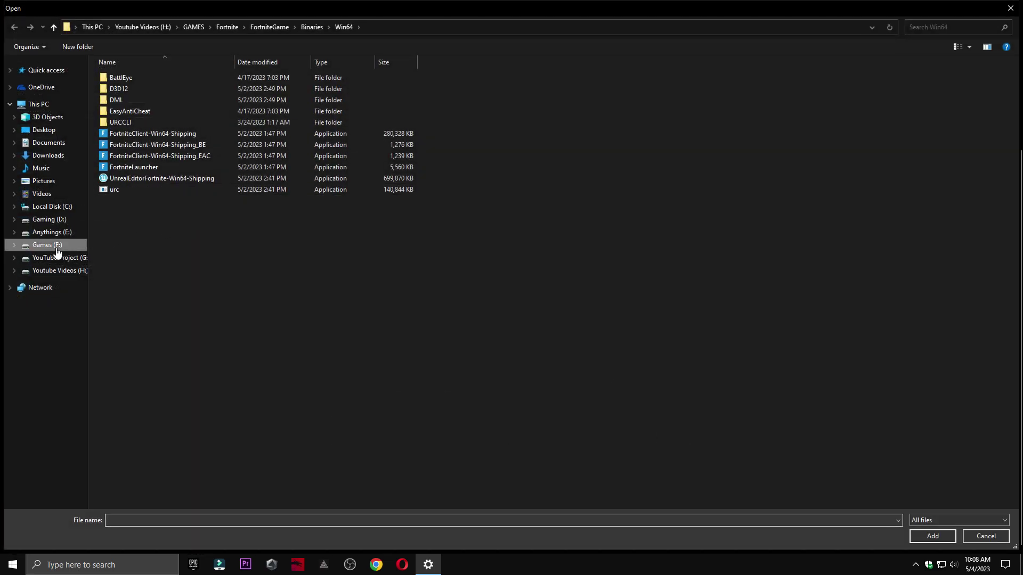
Step: Add the GTA5 application from the Games\GTAV folder on drive F: to the graphics preference list
left_click(58, 252)
double_click(129, 77)
double_click(126, 116)
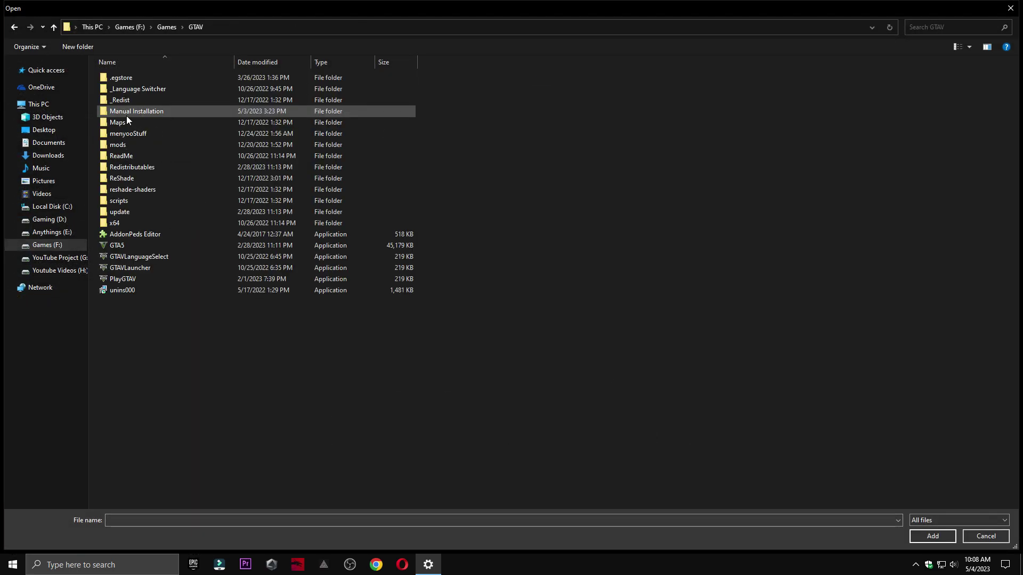
left_click(117, 246)
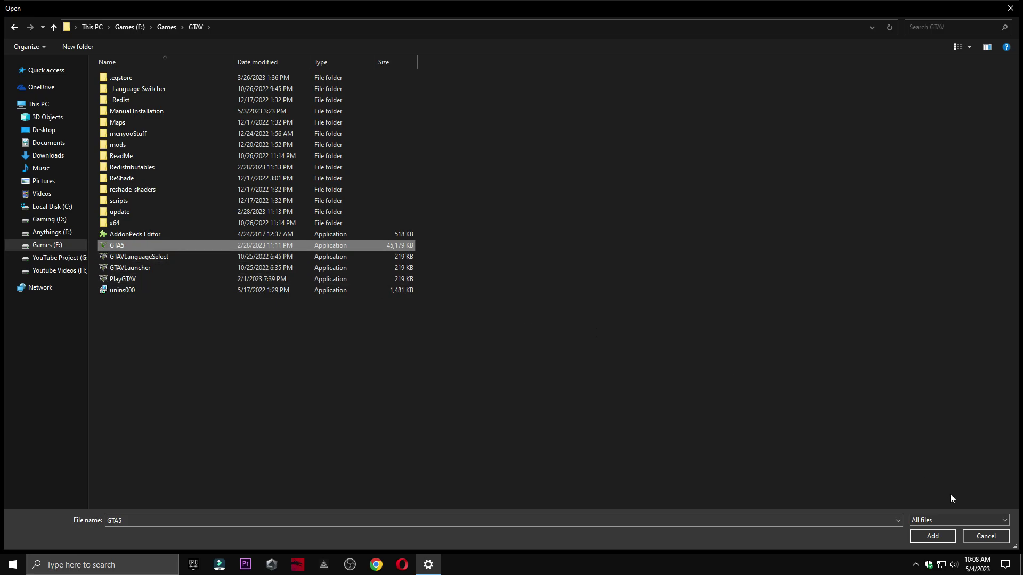
left_click(934, 536)
Step: Set Grand Theft Auto V's graphics preference to High performance, save it and close Settings
left_click(188, 336)
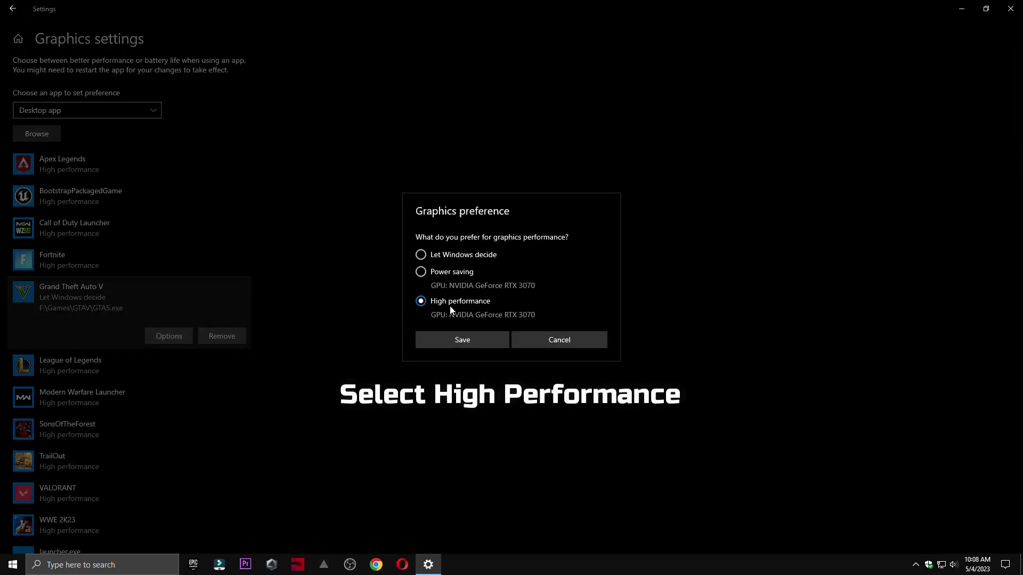
left_click(486, 340)
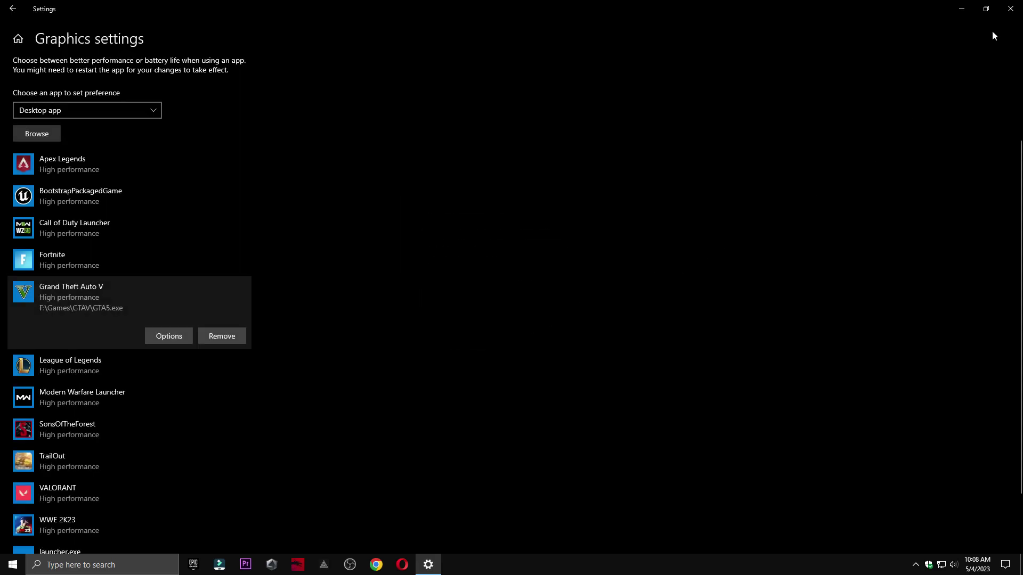
left_click(1010, 9)
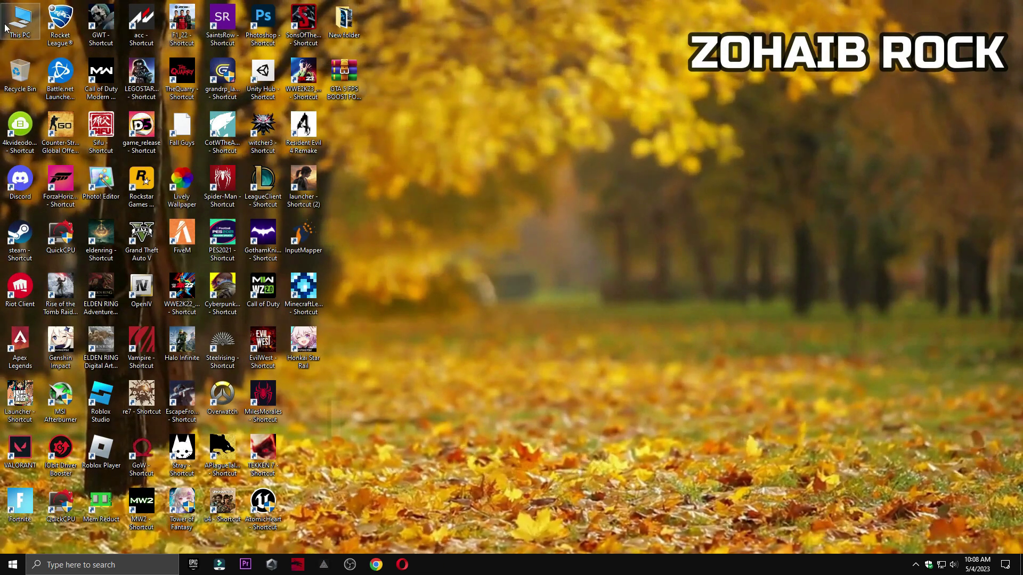
Step: Search automatically for an updated NVIDIA GeForce RTX 3070 driver in Computer Management's Device Manager, then close the windows
right_click(4, 28)
left_click(451, 130)
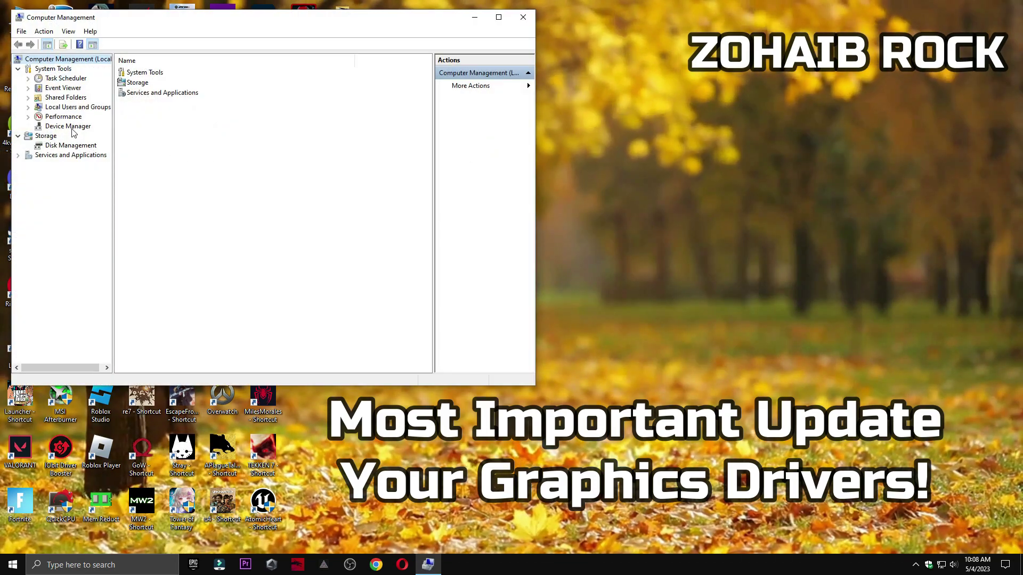
left_click(74, 130)
left_click(139, 101)
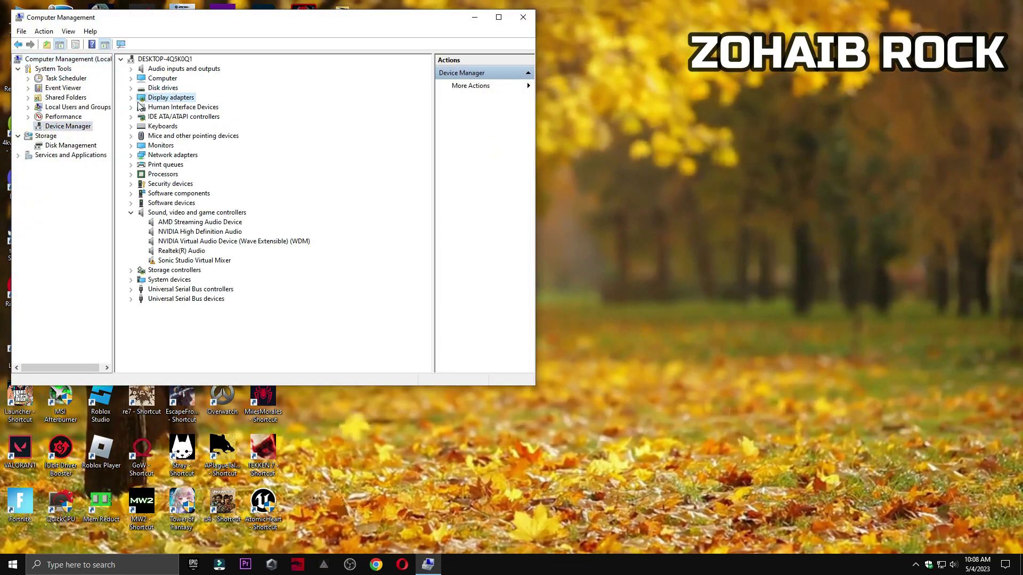
double_click(140, 100)
left_click(194, 107)
right_click(198, 108)
left_click(226, 116)
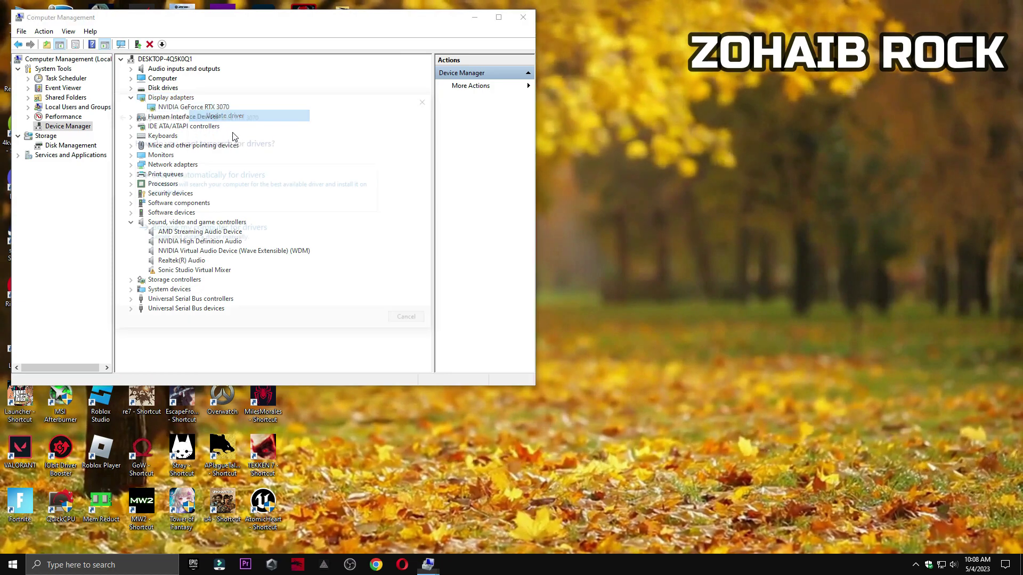
left_click(234, 176)
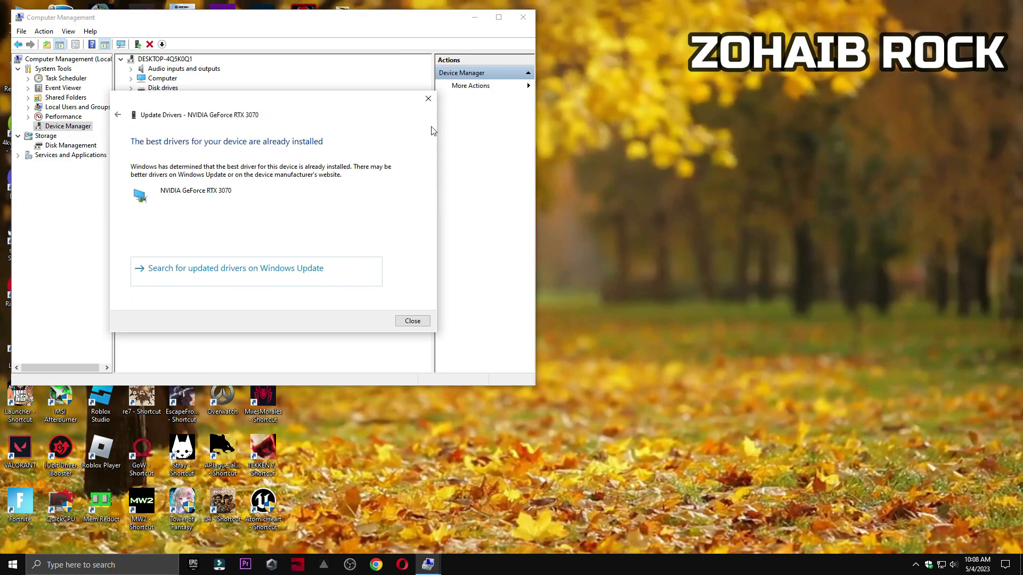
left_click(427, 98)
left_click(522, 17)
Step: Open the NVIDIA Control Panel from the desktop and reposition its window beside the desktop icons
right_click(549, 193)
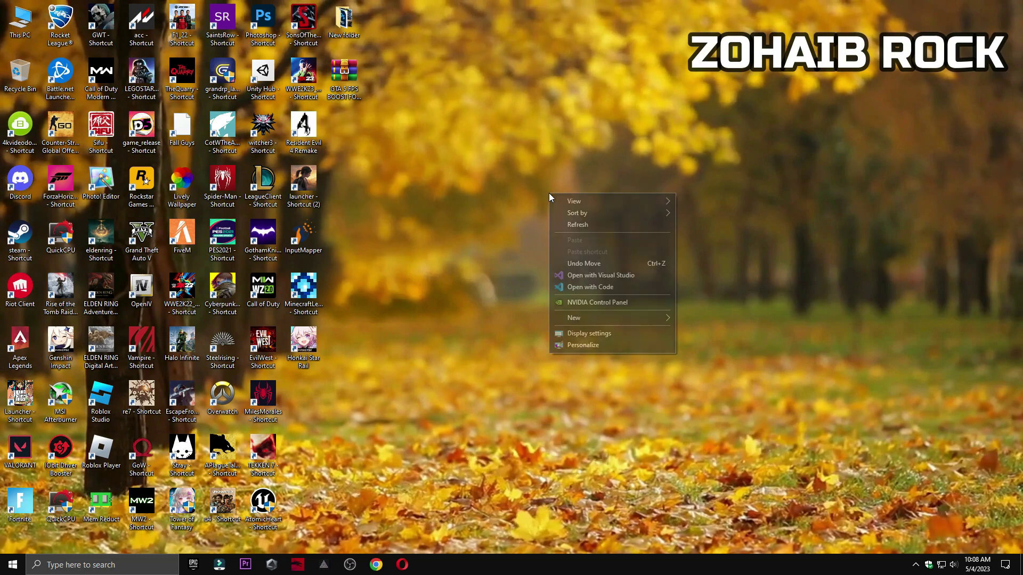
left_click(621, 302)
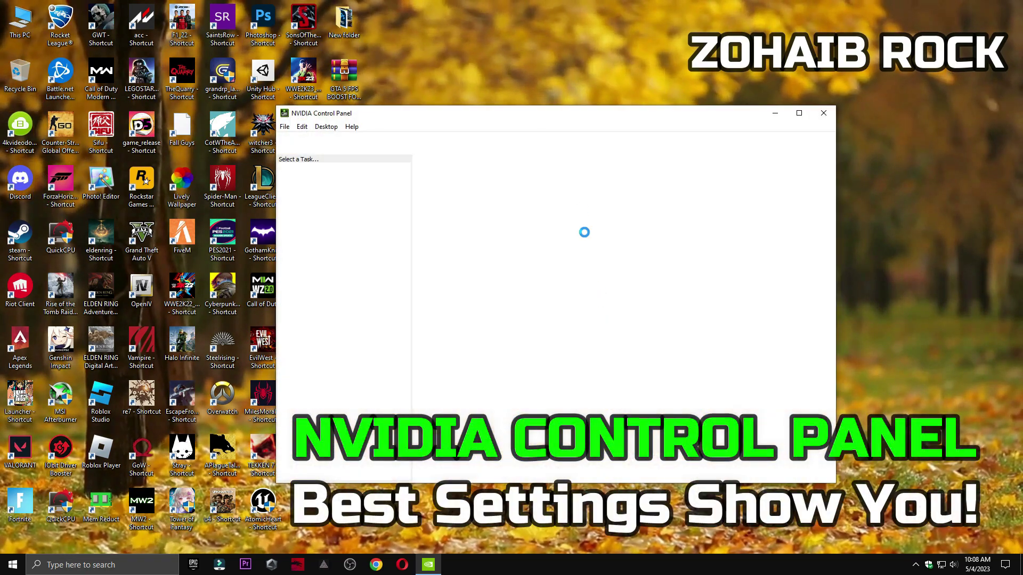
left_click_drag(536, 114, 606, 113)
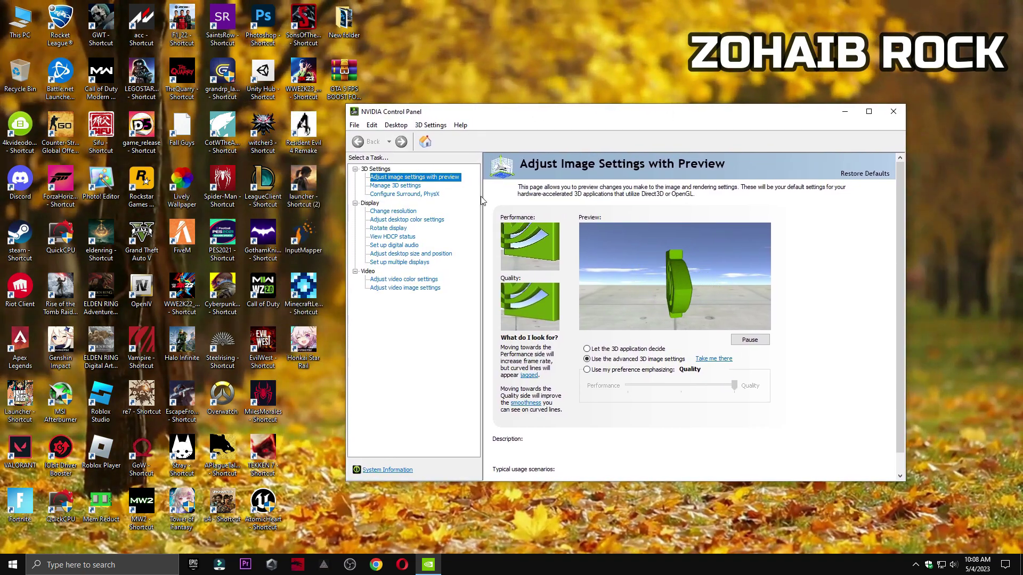
Step: Review the image preview options and the full list of global 3D settings in the NVIDIA Control Panel
mouse_move(640, 357)
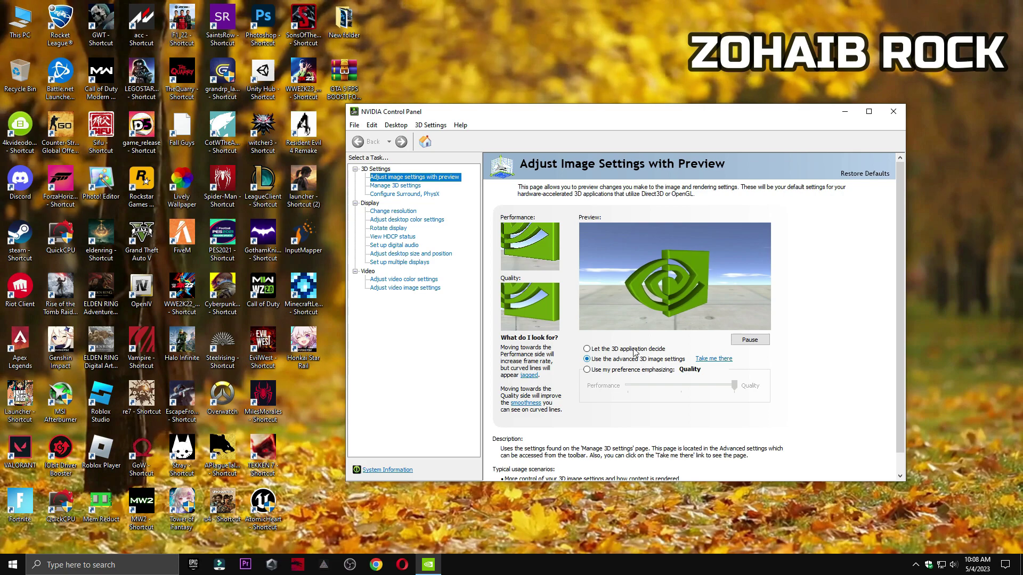
left_click(396, 186)
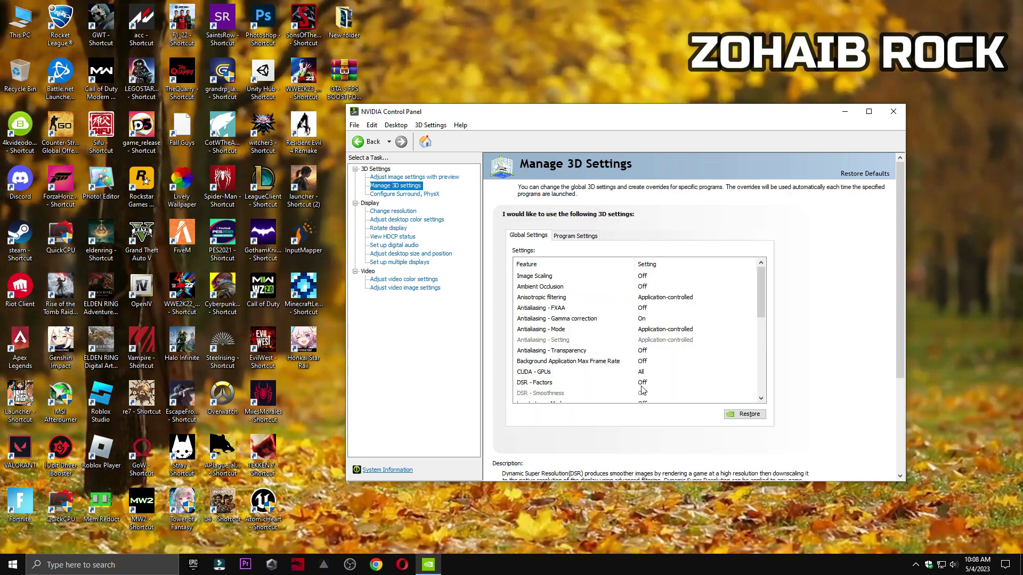
scroll(698, 291, "down", 4)
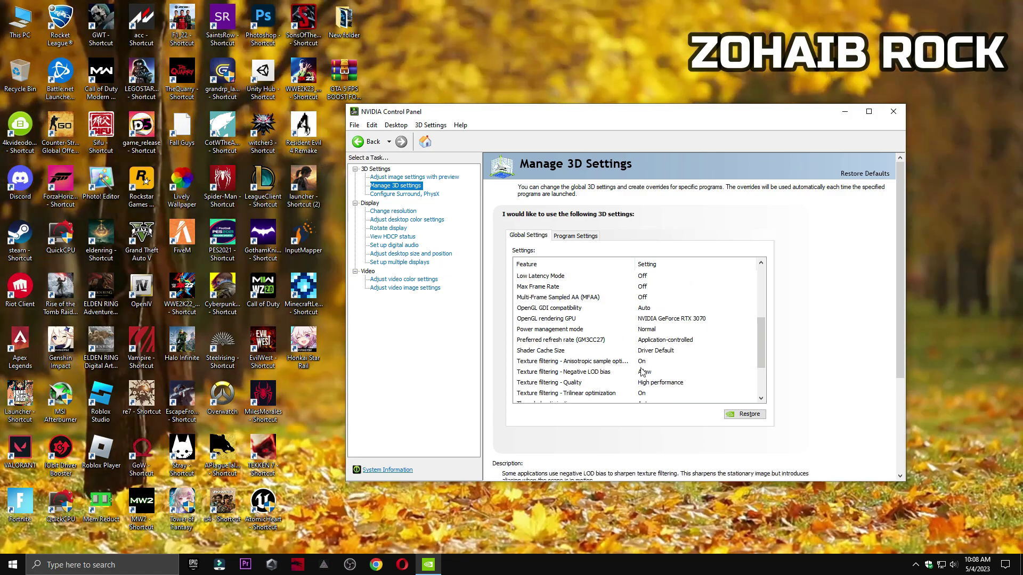
scroll(757, 350, "down", 2)
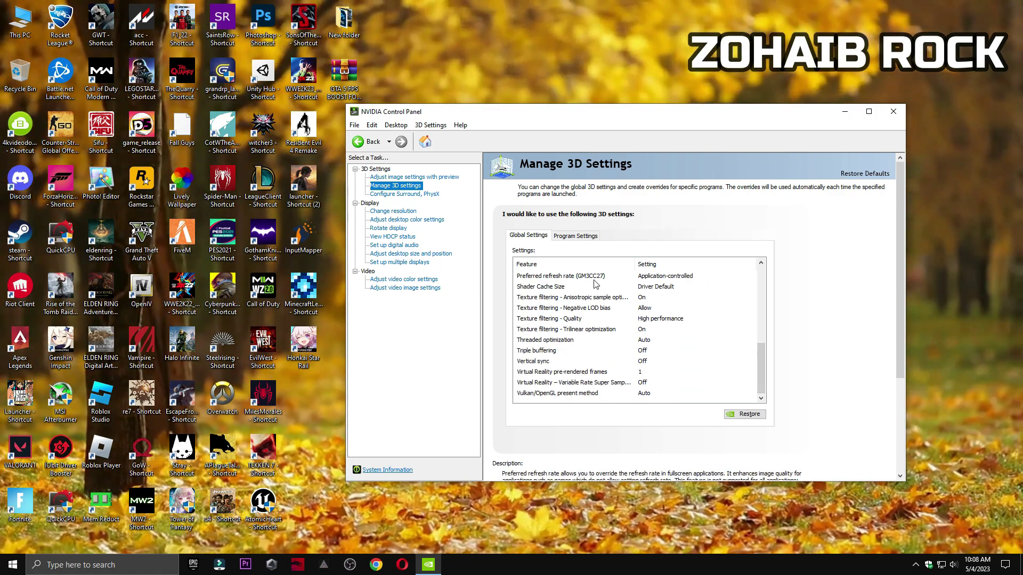
Step: Set the PhysX processor to NVIDIA GeForce RTX 3070
left_click(414, 195)
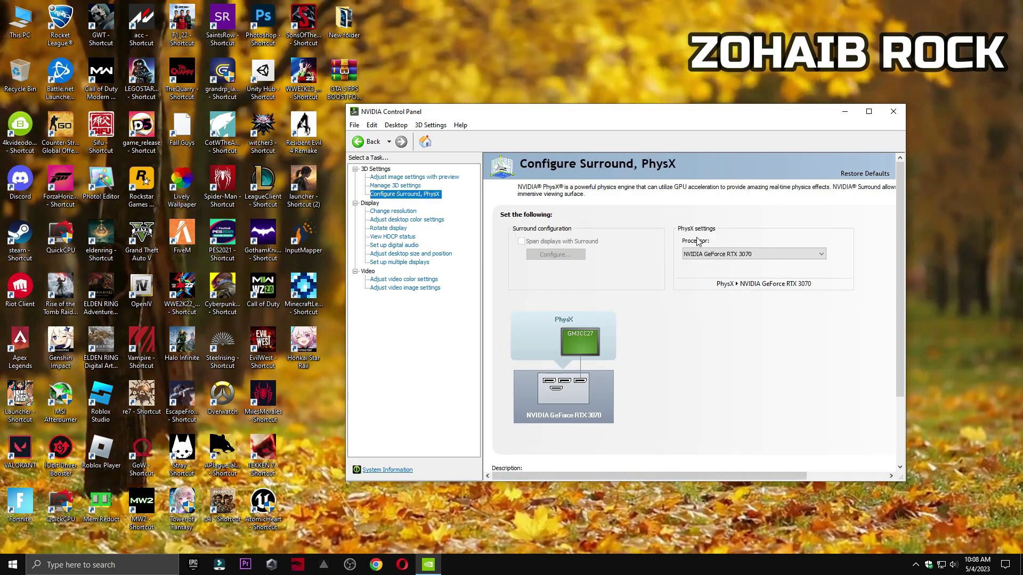
left_click(760, 256)
left_click(728, 274)
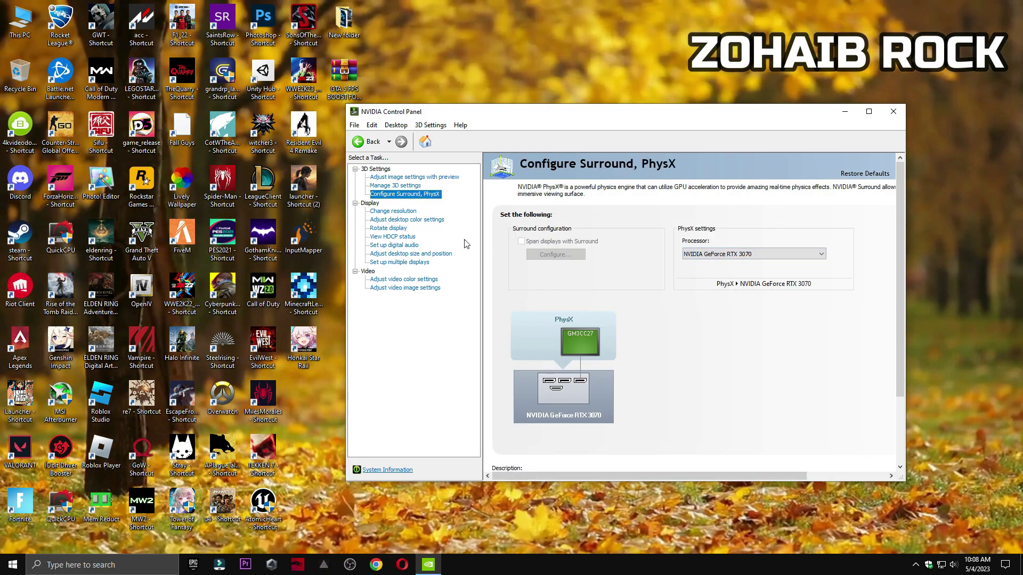
Step: Set the display's refresh rate to 165Hz at 1920 × 1080, apply it and keep the changes
left_click_drag(903, 268, 870, 320)
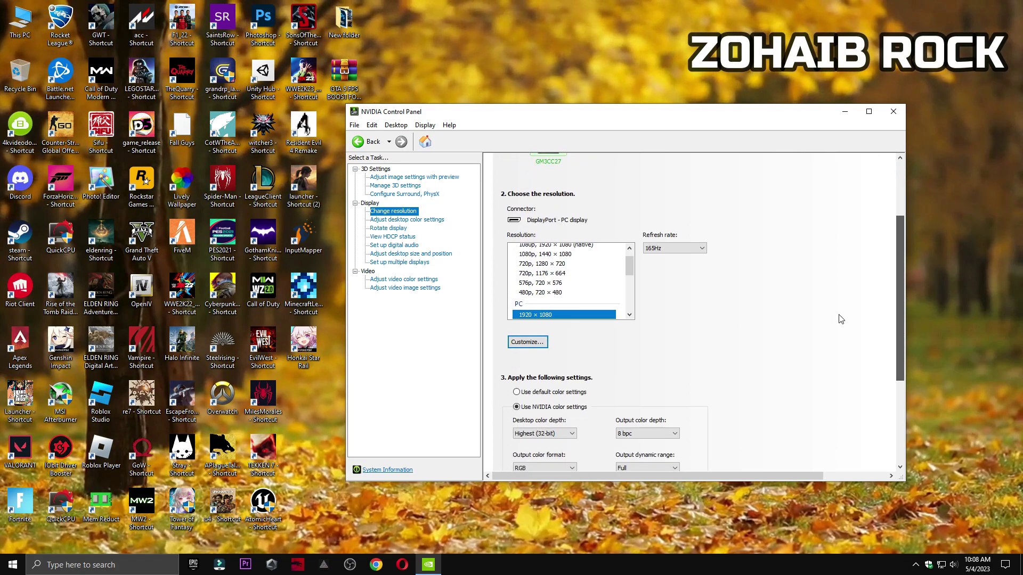
left_click_drag(630, 270, 632, 281)
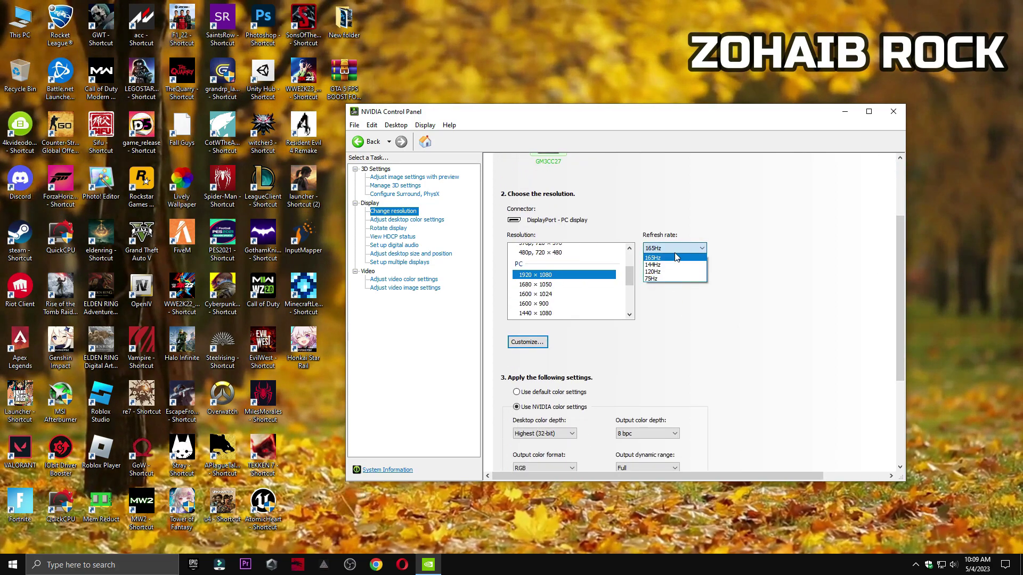
left_click(675, 258)
left_click_drag(894, 277, 499, 369)
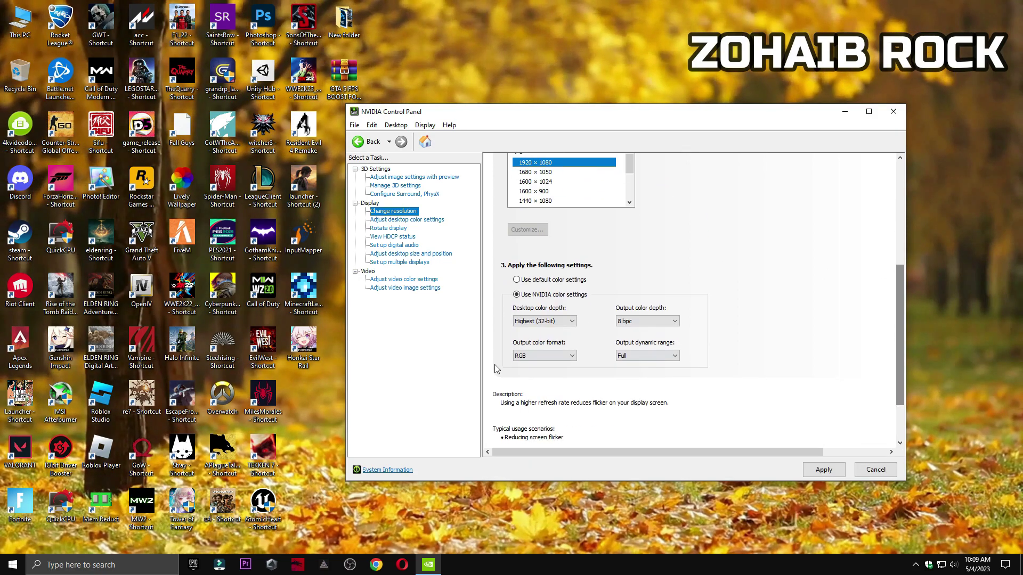
left_click(816, 471)
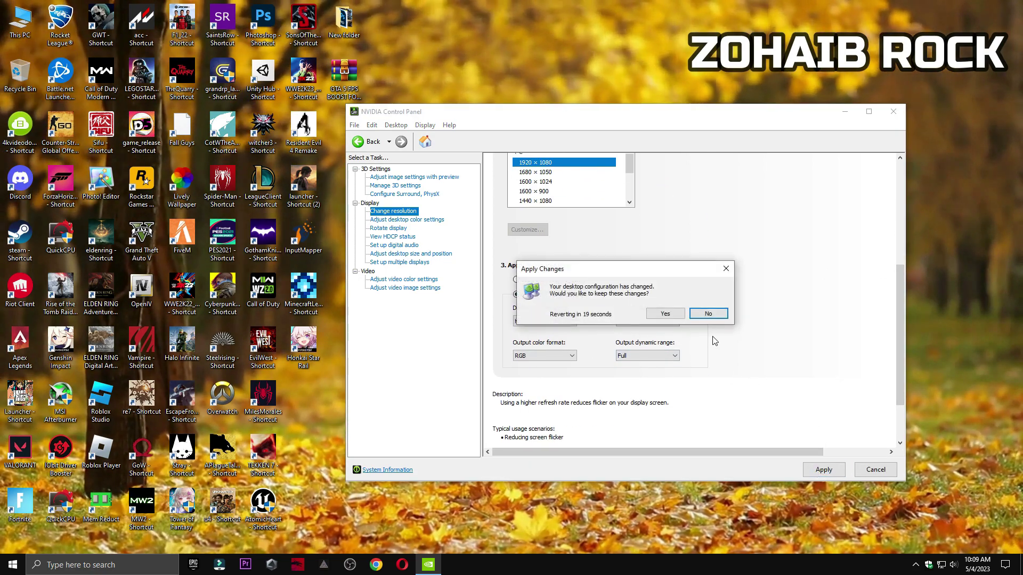
left_click(666, 314)
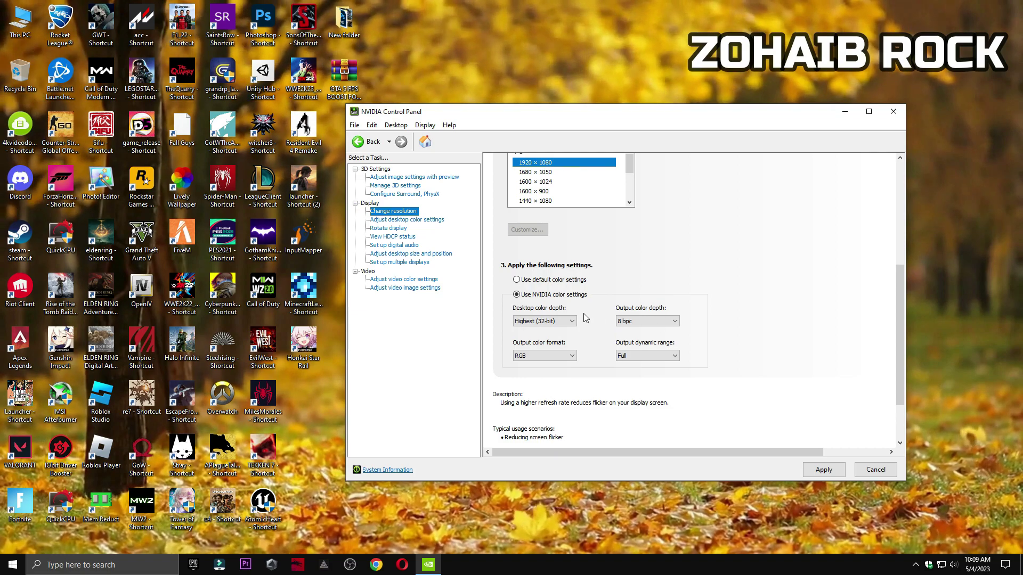
Step: Look through the desktop color, rotation, audio, scaling, multiple display and video pages, and close the NVIDIA Control Panel
left_click(419, 220)
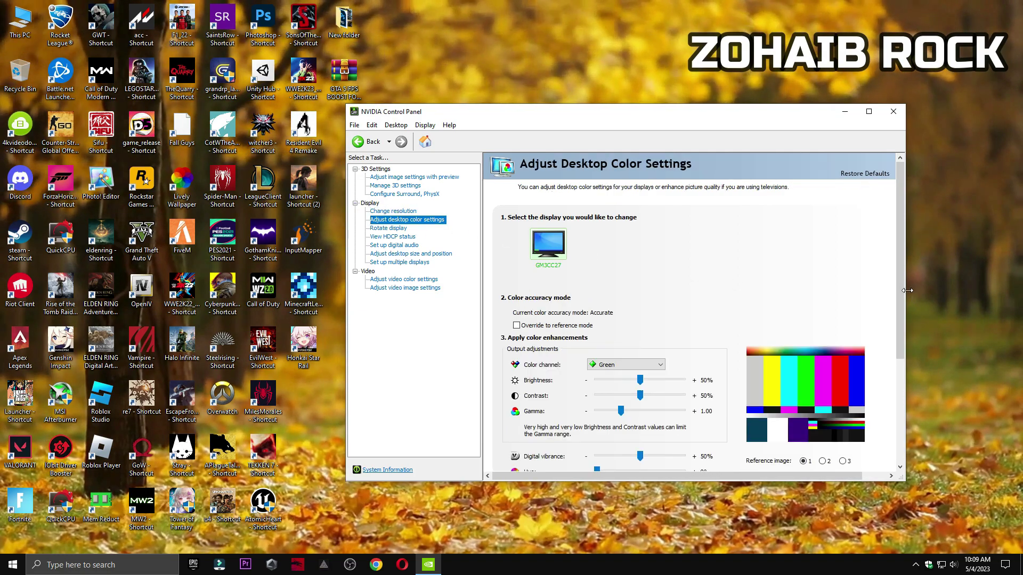
scroll(899, 322, "down", 2)
left_click(400, 236)
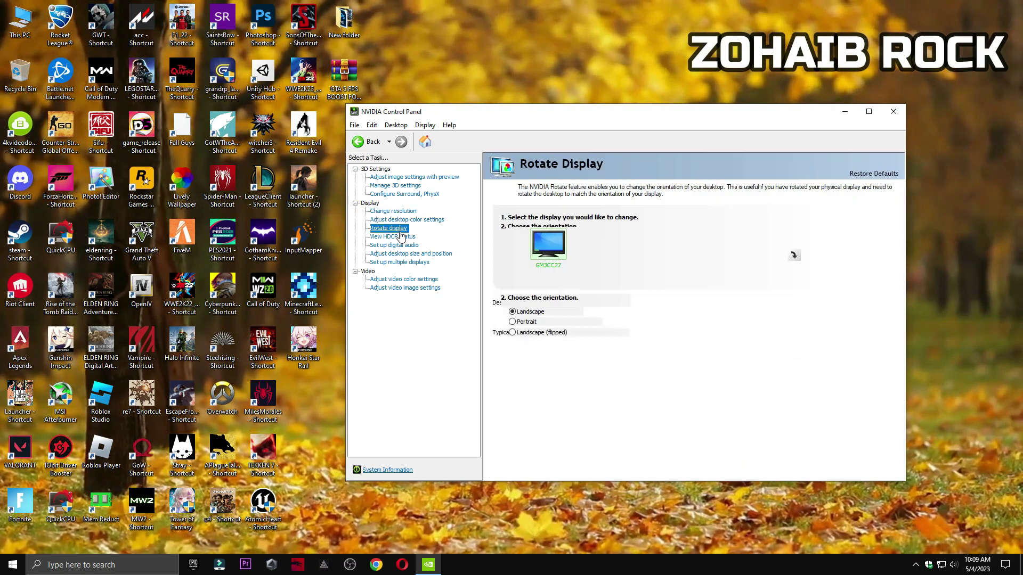
left_click(408, 246)
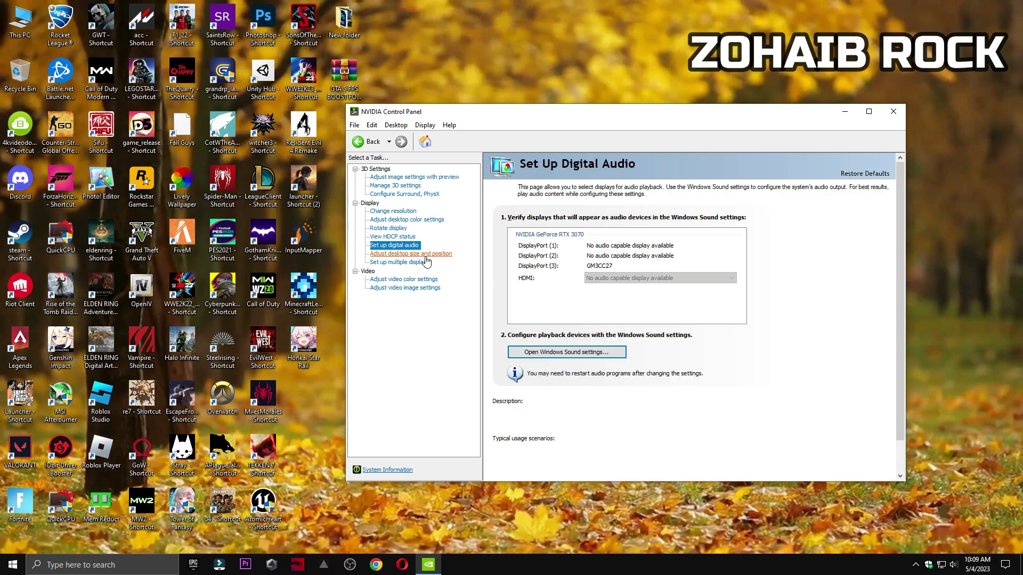
left_click(423, 254)
left_click_drag(898, 279, 901, 349)
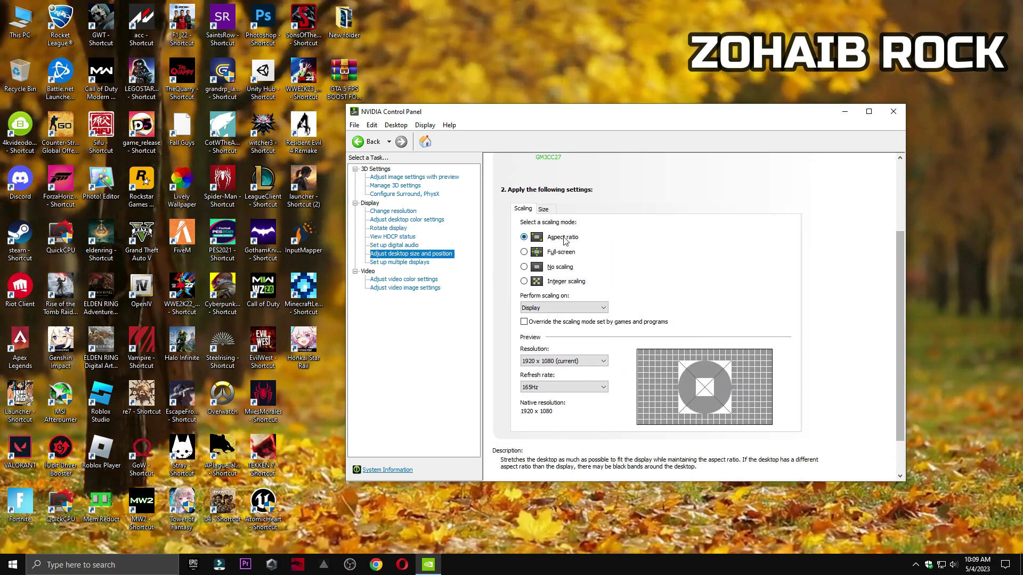
left_click(417, 262)
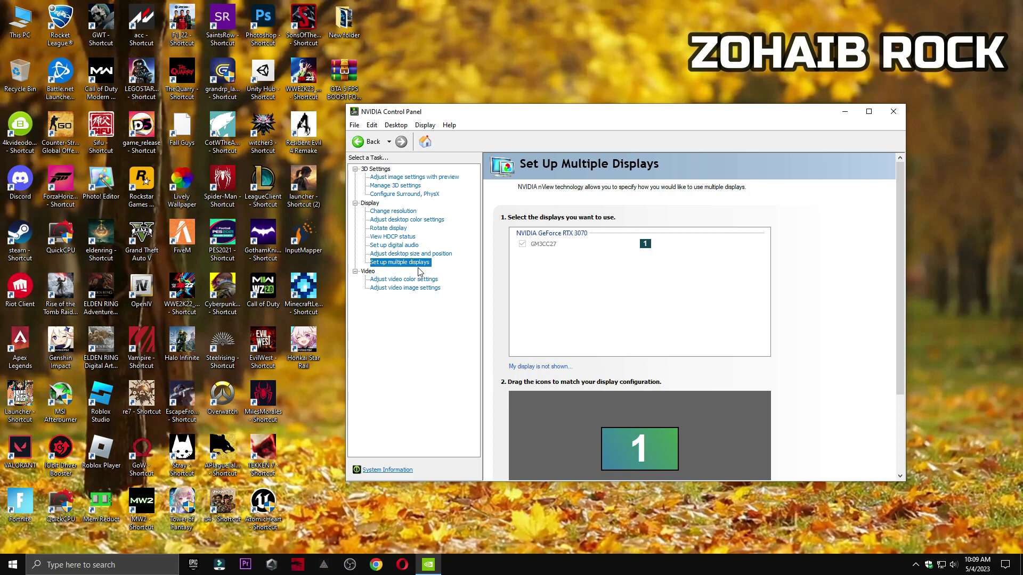
left_click(416, 280)
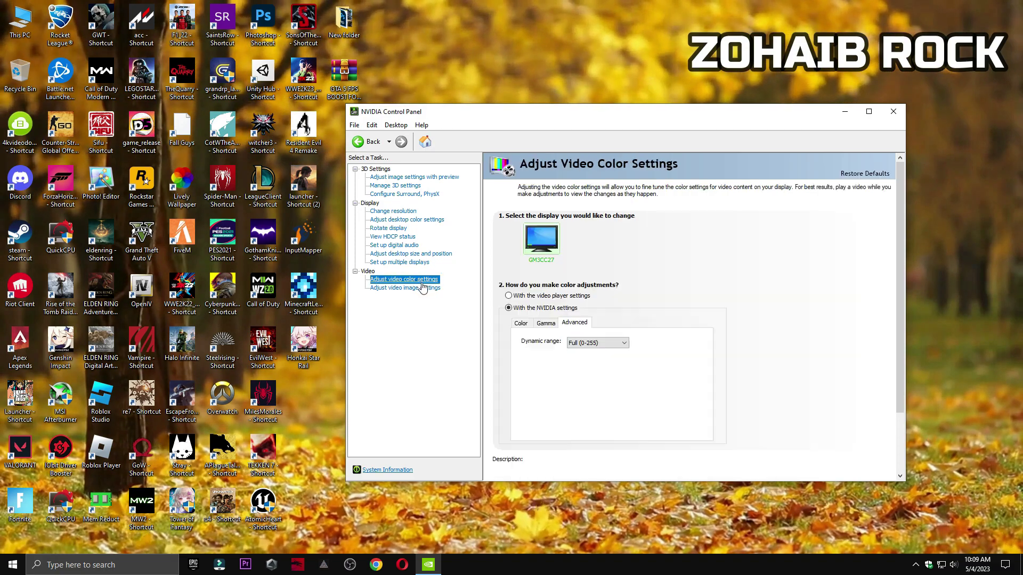
left_click(419, 288)
left_click(427, 178)
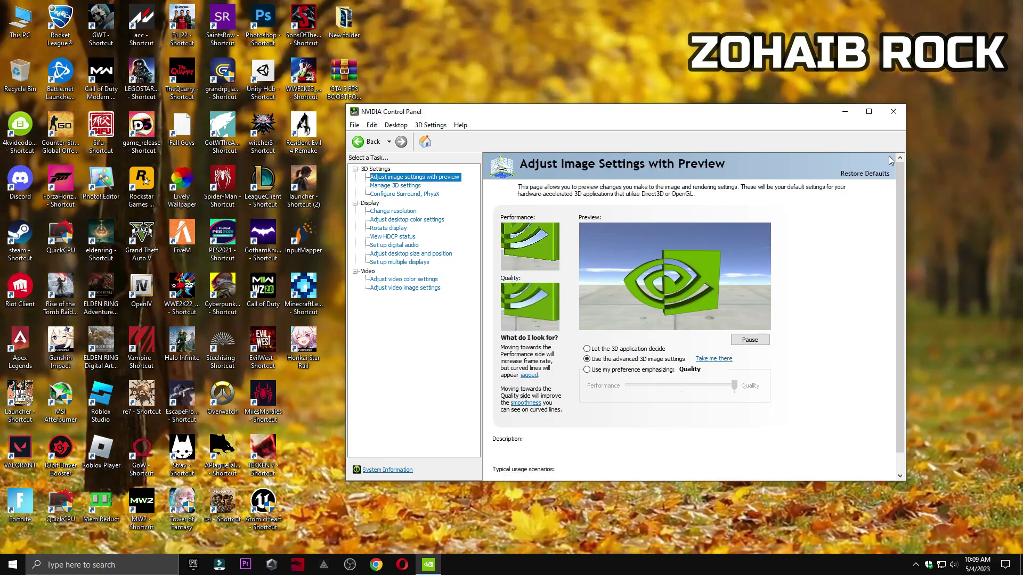
left_click(894, 111)
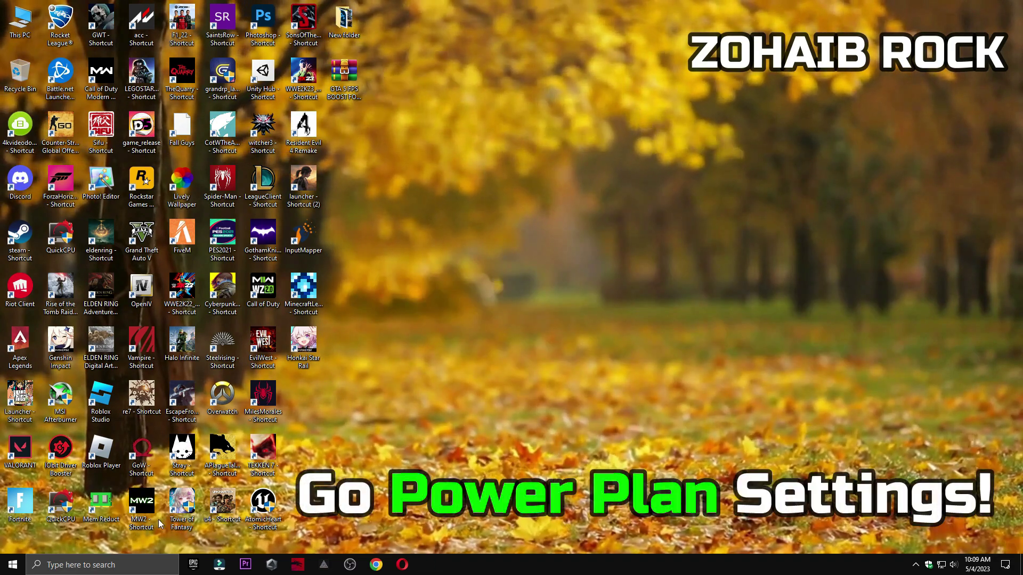
Step: Search Windows for the power plan options, use the High performance plan and close Power Options
left_click(114, 566)
type("power")
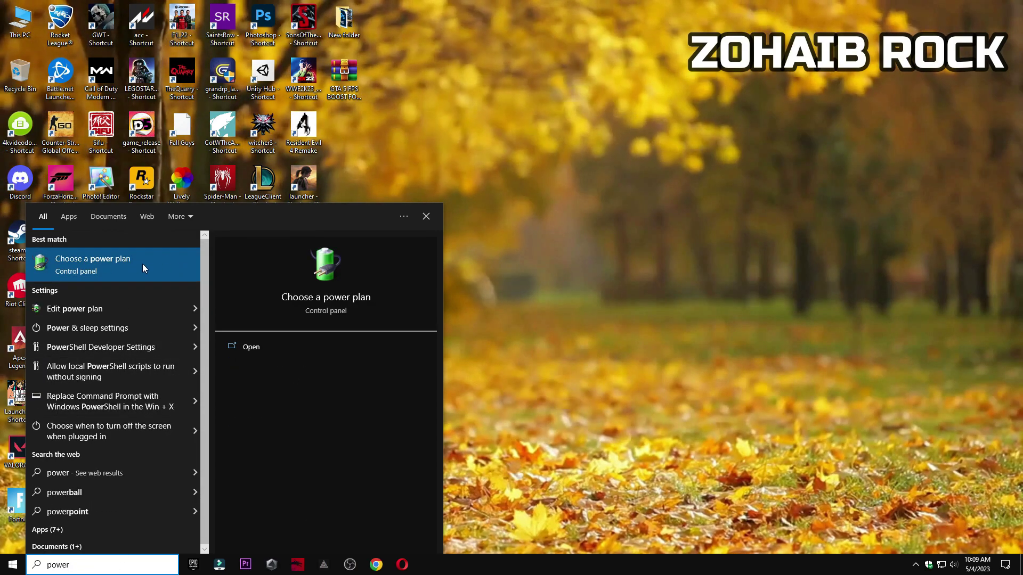
left_click(149, 263)
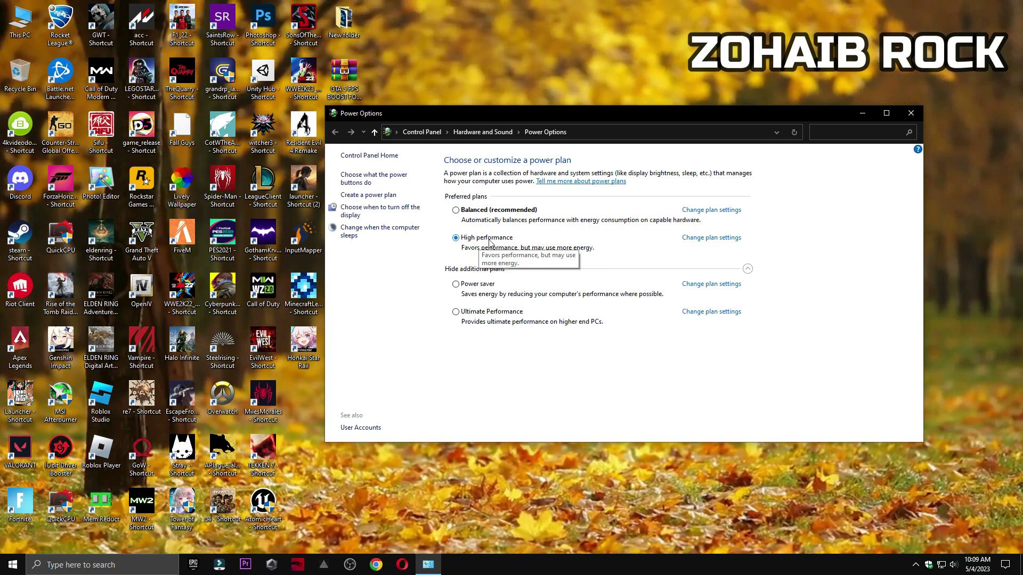
left_click(747, 270)
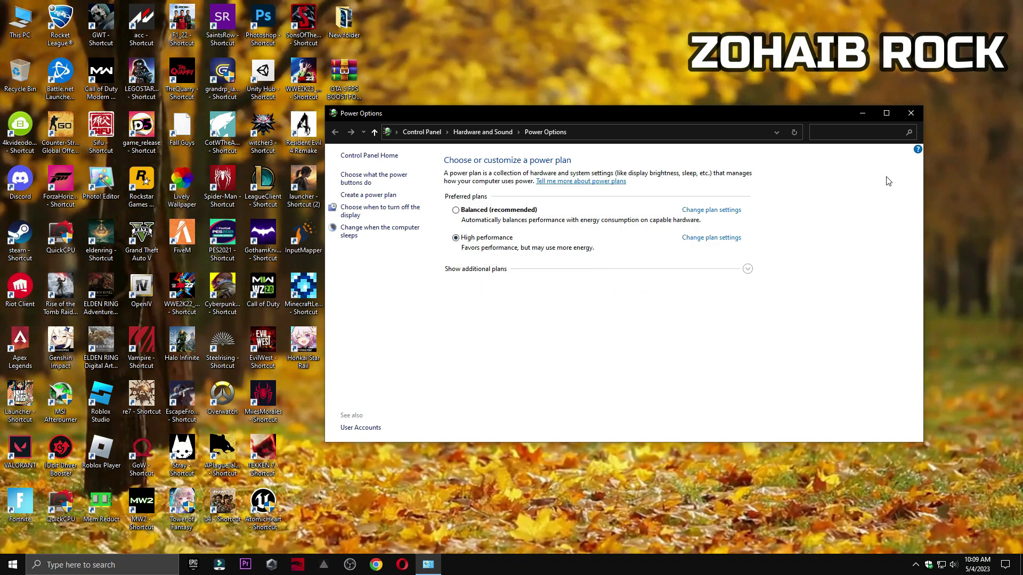
left_click(908, 118)
Step: Move the GTA 5 FPS BOOST FOR LOW END PC PACK archive to open desktop space, extract it there and open the extracted folder
left_click_drag(344, 74, 579, 207)
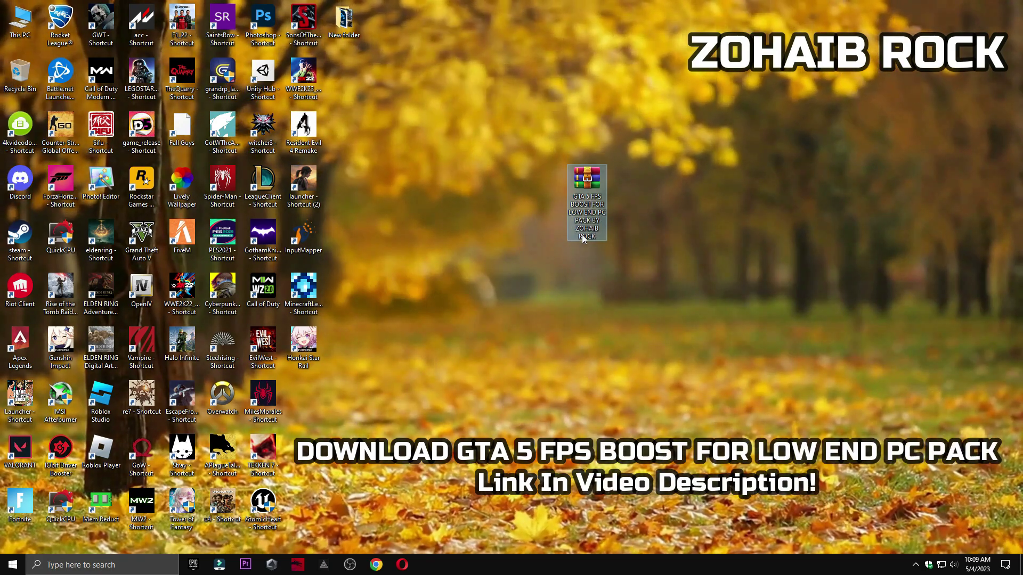
right_click(581, 200)
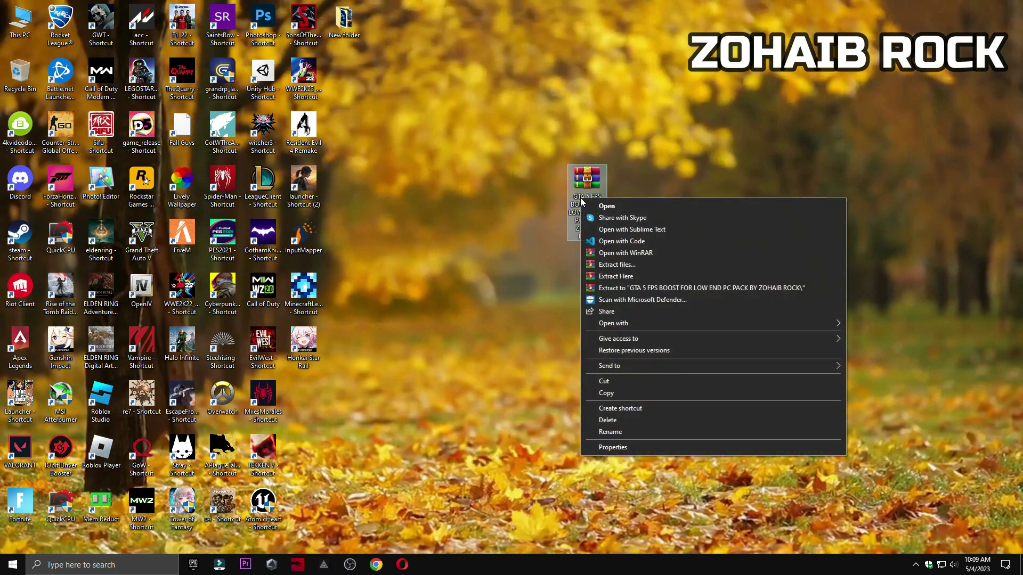
left_click(637, 279)
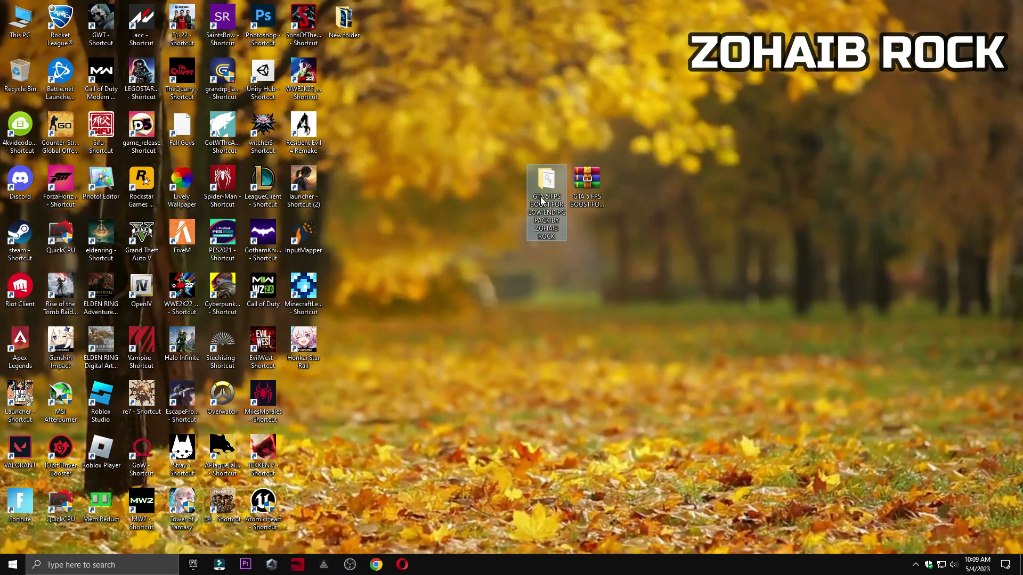
double_click(541, 200)
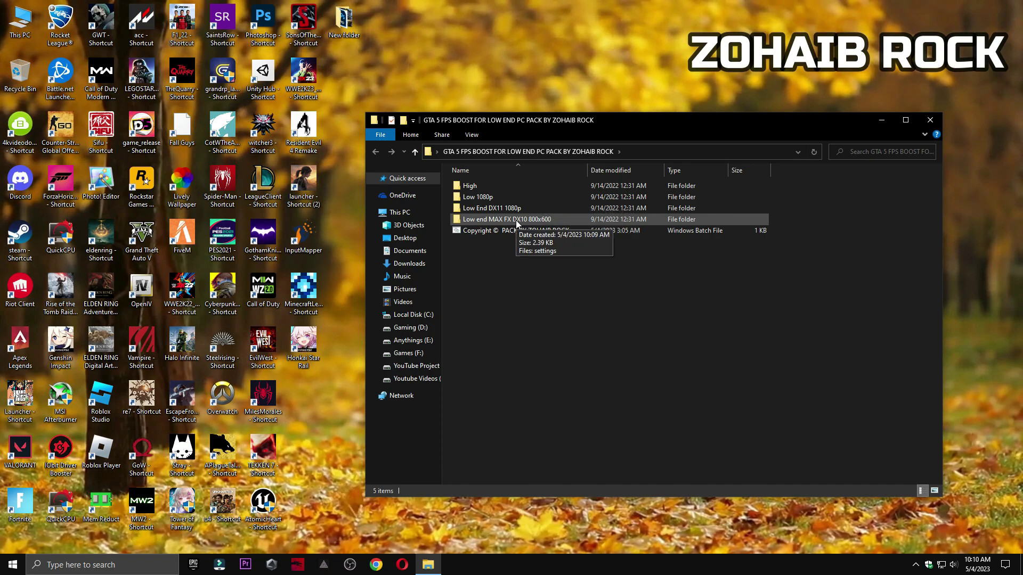
Step: Open the settings file in the pack's Low 1080p folder and copy its entire text
double_click(471, 197)
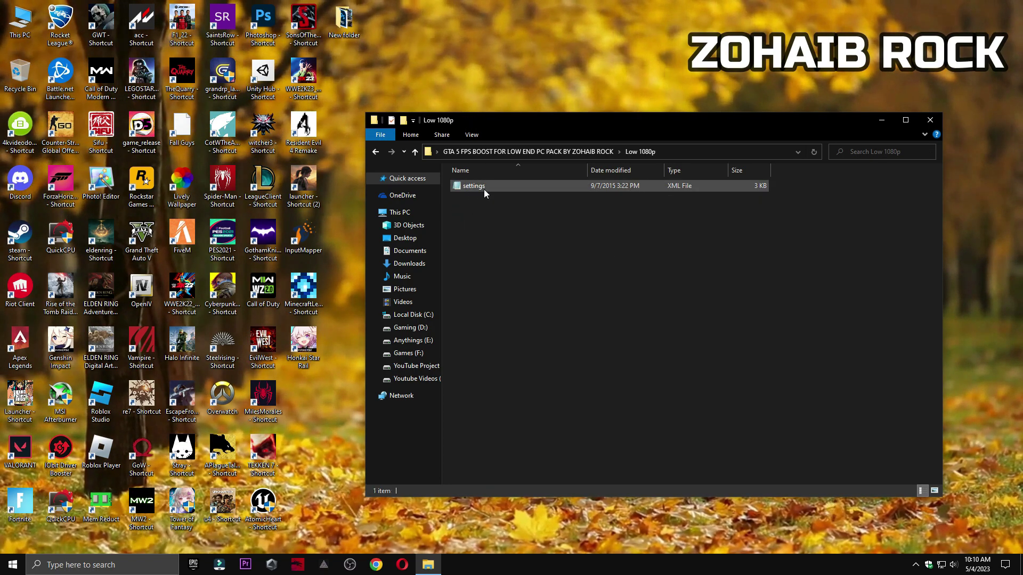
double_click(468, 187)
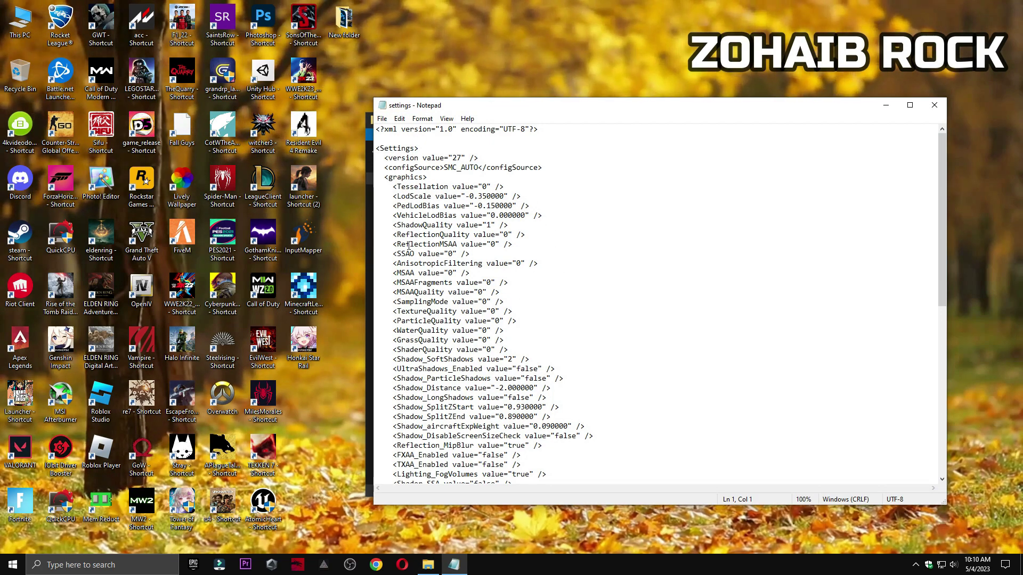
left_click_drag(404, 227, 421, 485)
right_click(426, 227)
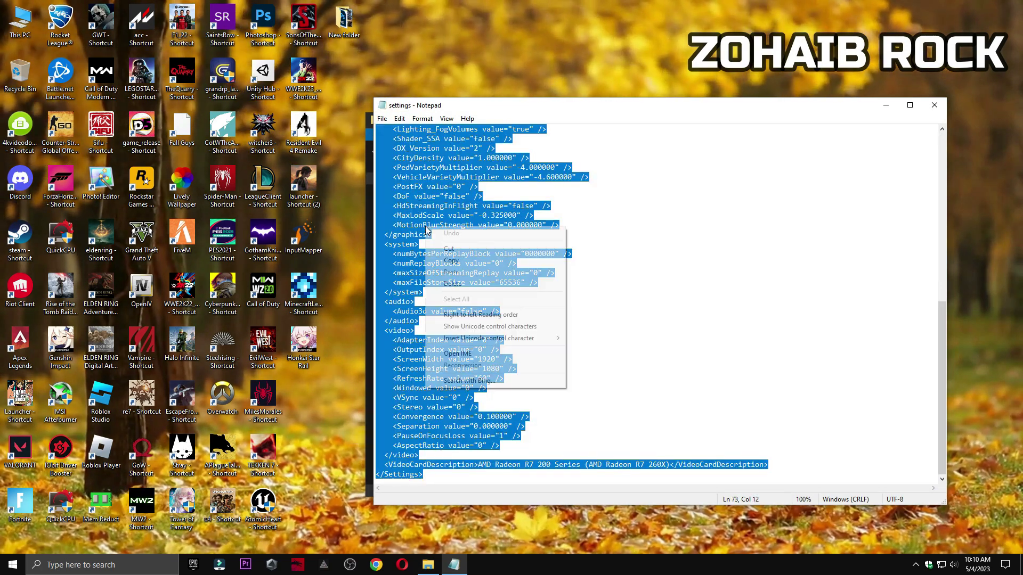
left_click(491, 261)
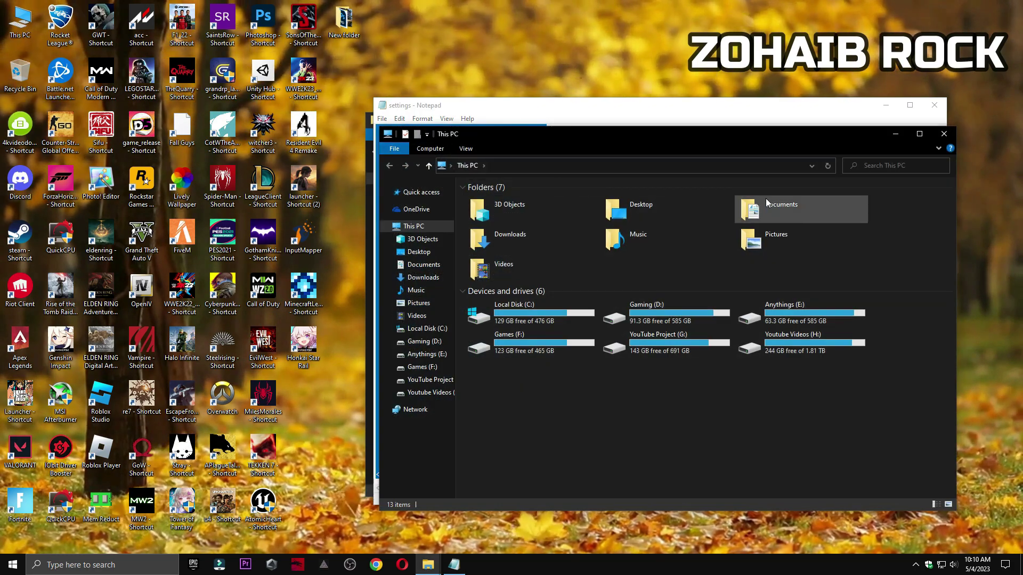
Step: Open the game's own settings file from Documents\Rockstar Games\GTA V
double_click(758, 208)
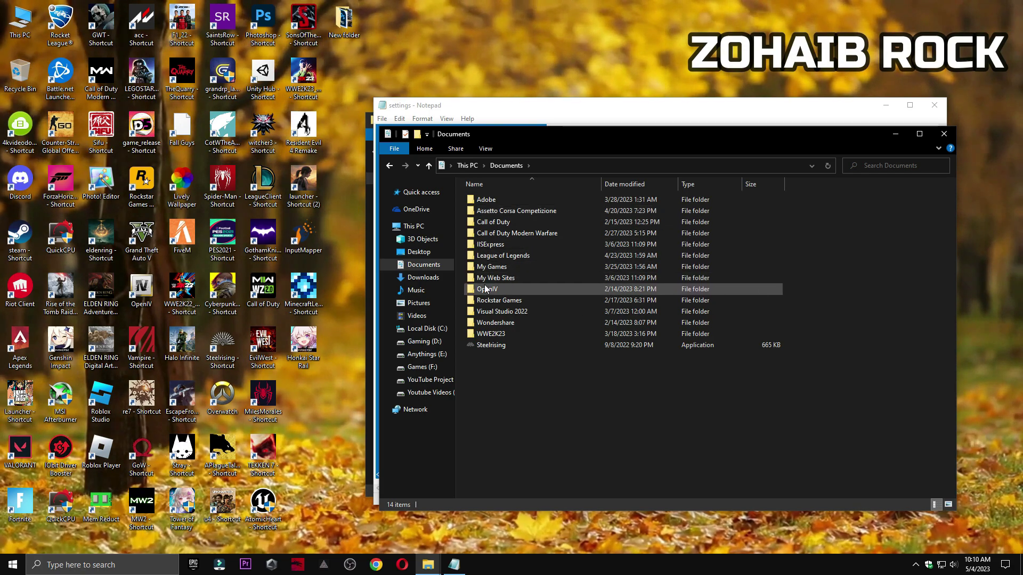
double_click(496, 301)
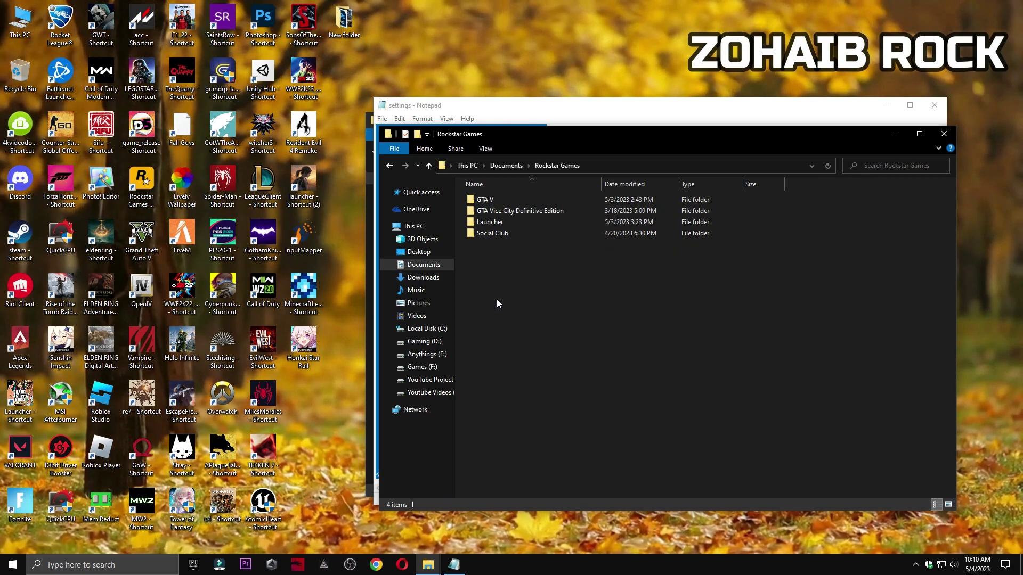
double_click(503, 202)
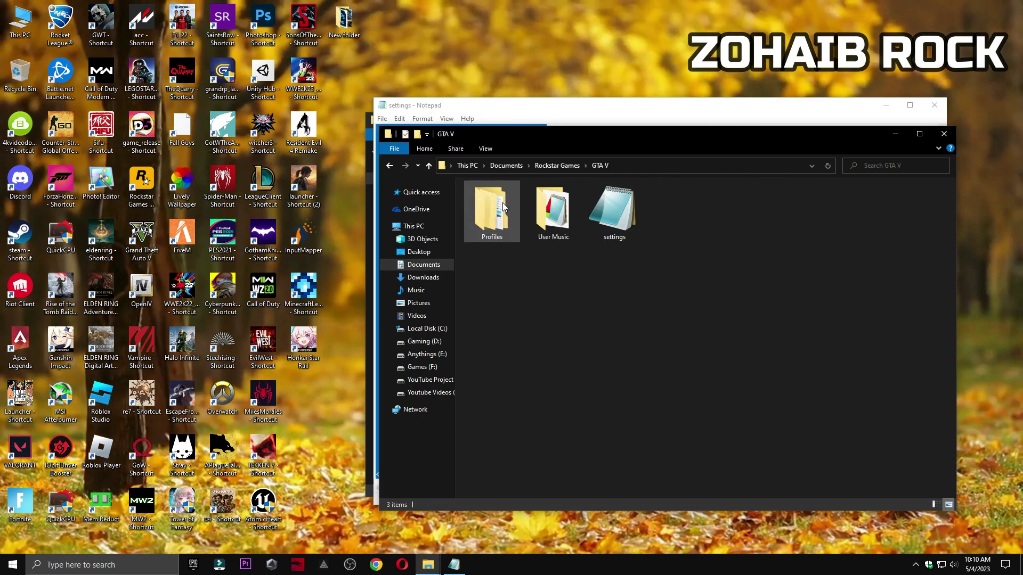
double_click(617, 212)
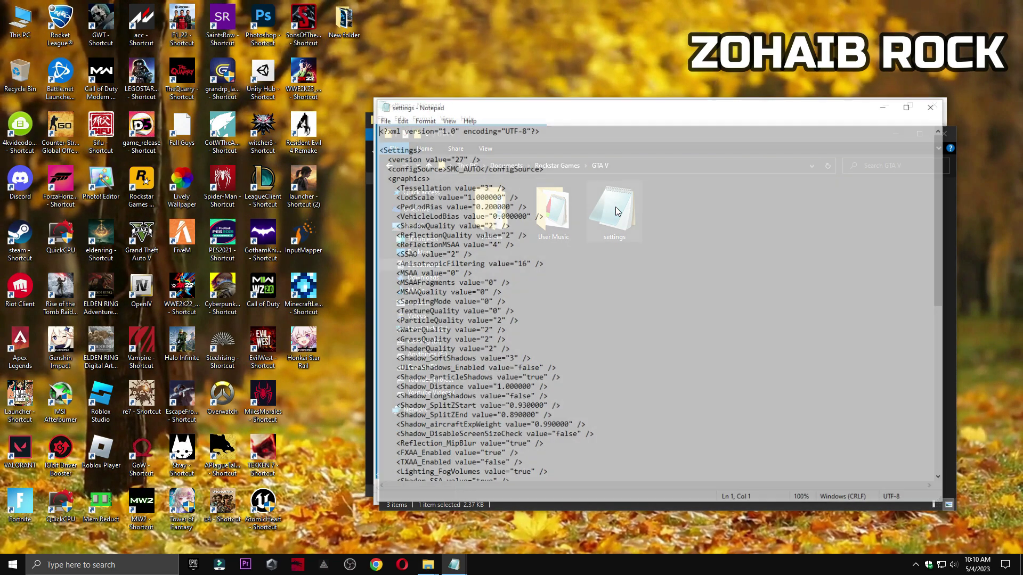
Step: Replace the entire text of the game's settings file with the copied Low 1080p settings, then save and close the file
left_click_drag(429, 187, 424, 482)
right_click(421, 196)
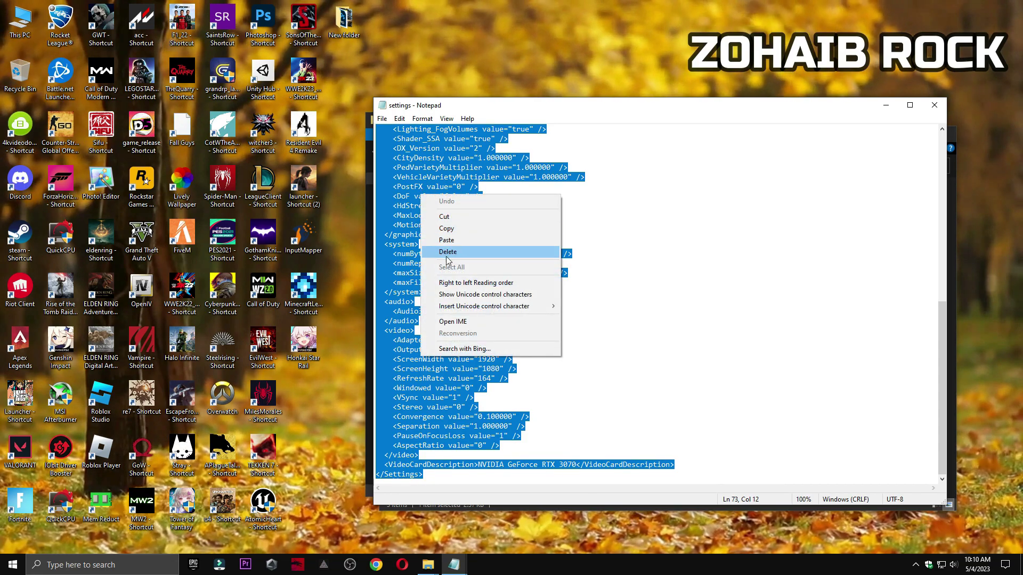
left_click(460, 253)
right_click(428, 198)
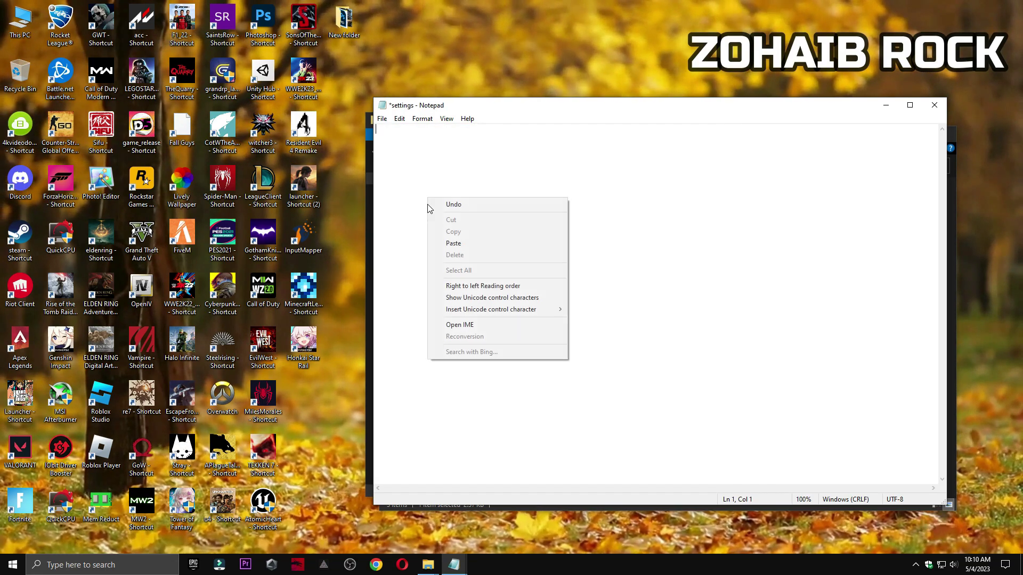
left_click(453, 243)
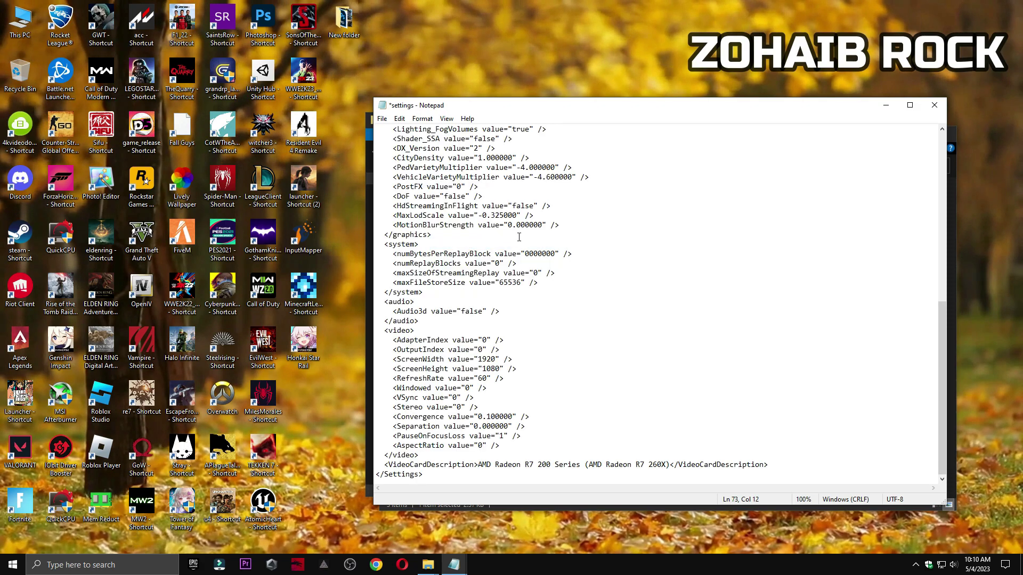
scroll(410, 261, "up", 8)
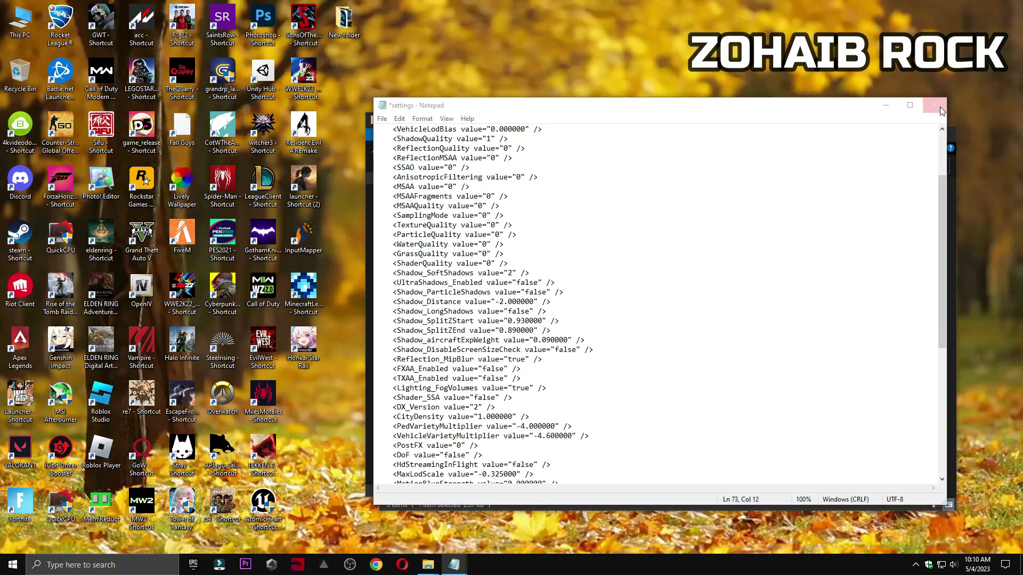
left_click(933, 105)
left_click(482, 294)
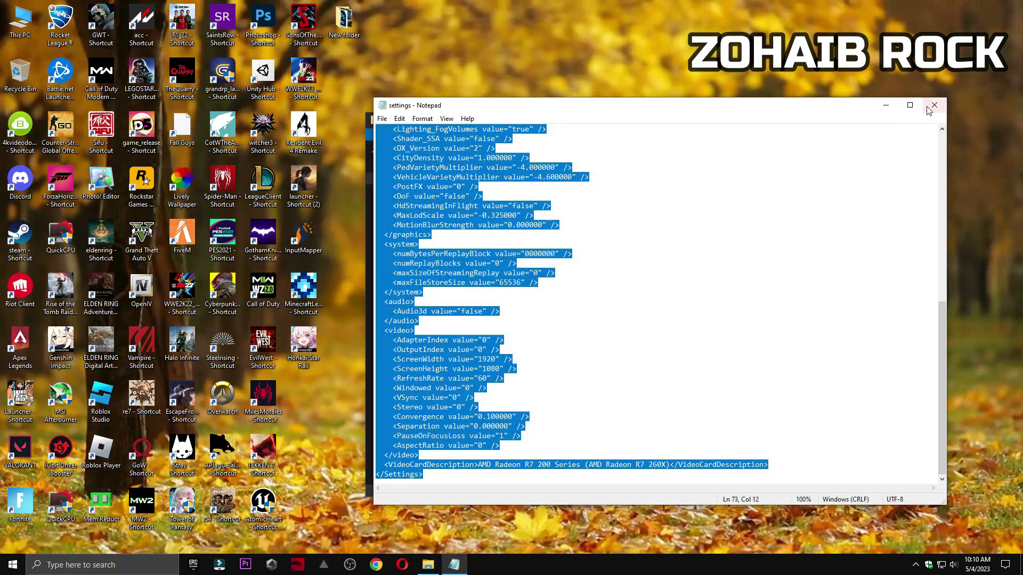
Step: Close the pack's settings file and Low 1080p folder, and move the Grand Theft Auto V shortcut to open desktop space
left_click(934, 105)
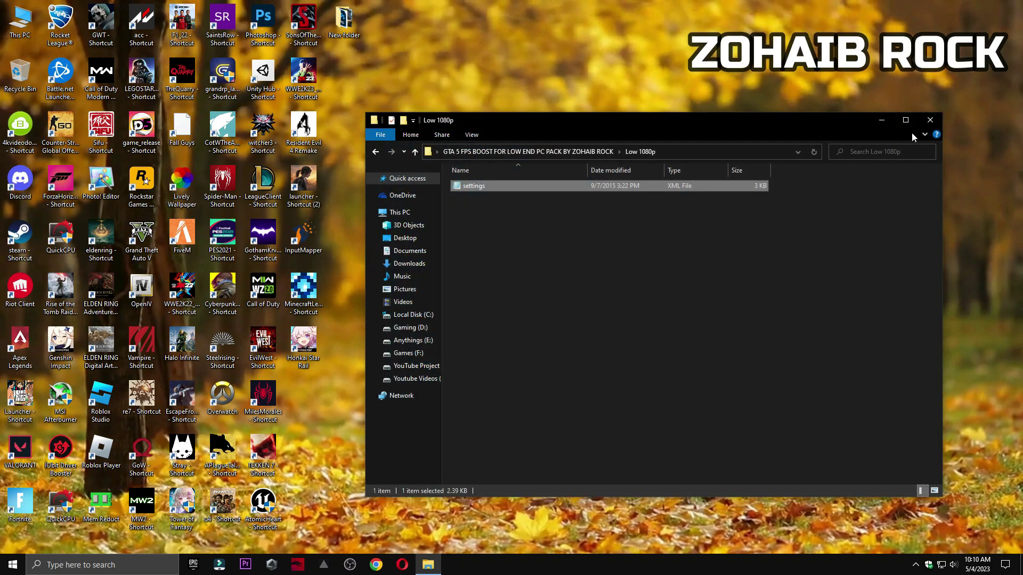
left_click(929, 116)
left_click_drag(143, 245, 433, 266)
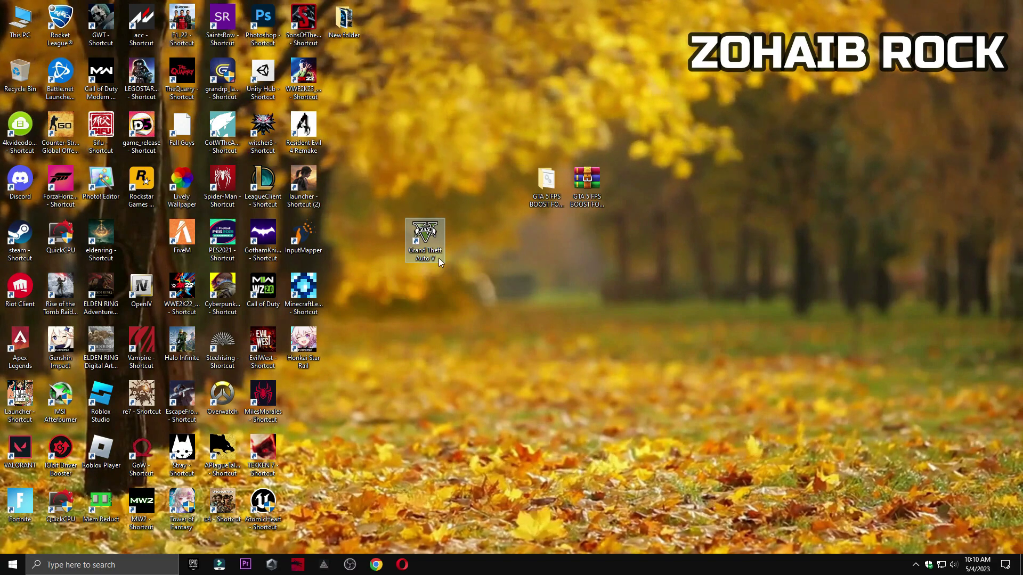